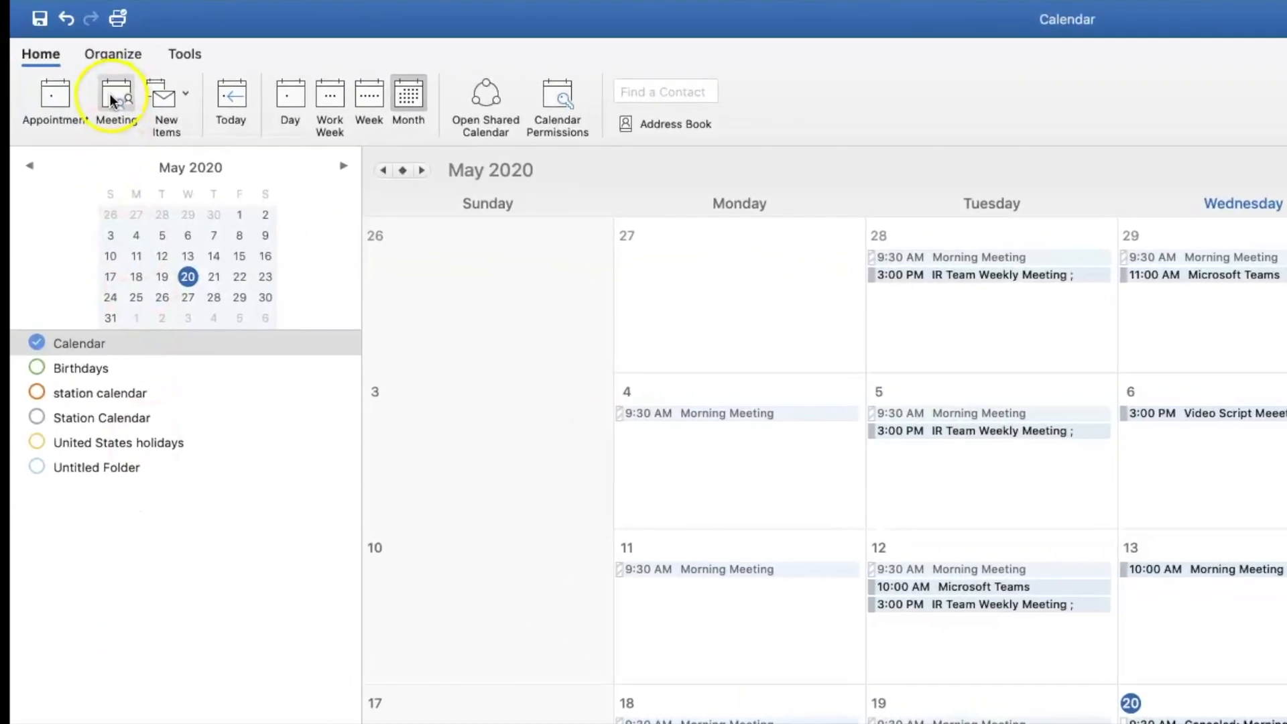
Create a Teams meeting invitation addressed to the three attendees, with the subject "How to Create a Meeting In Teams".
left_click(111, 96)
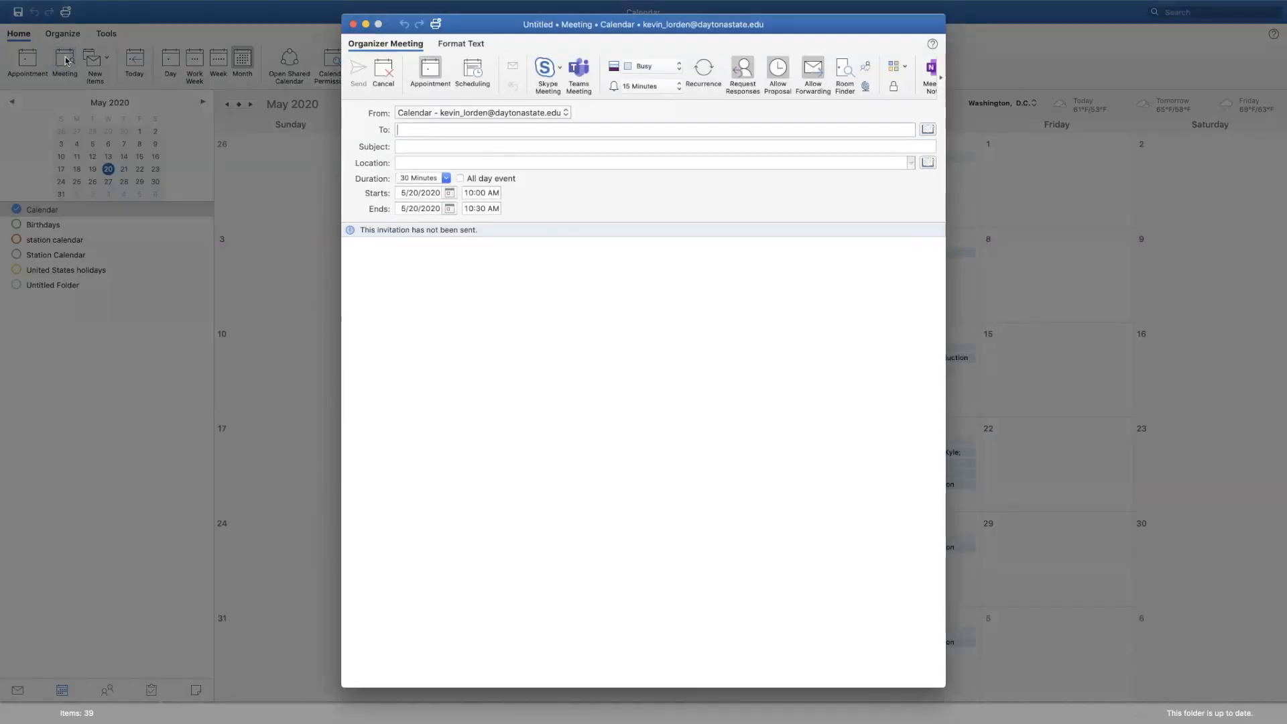
left_click(578, 80)
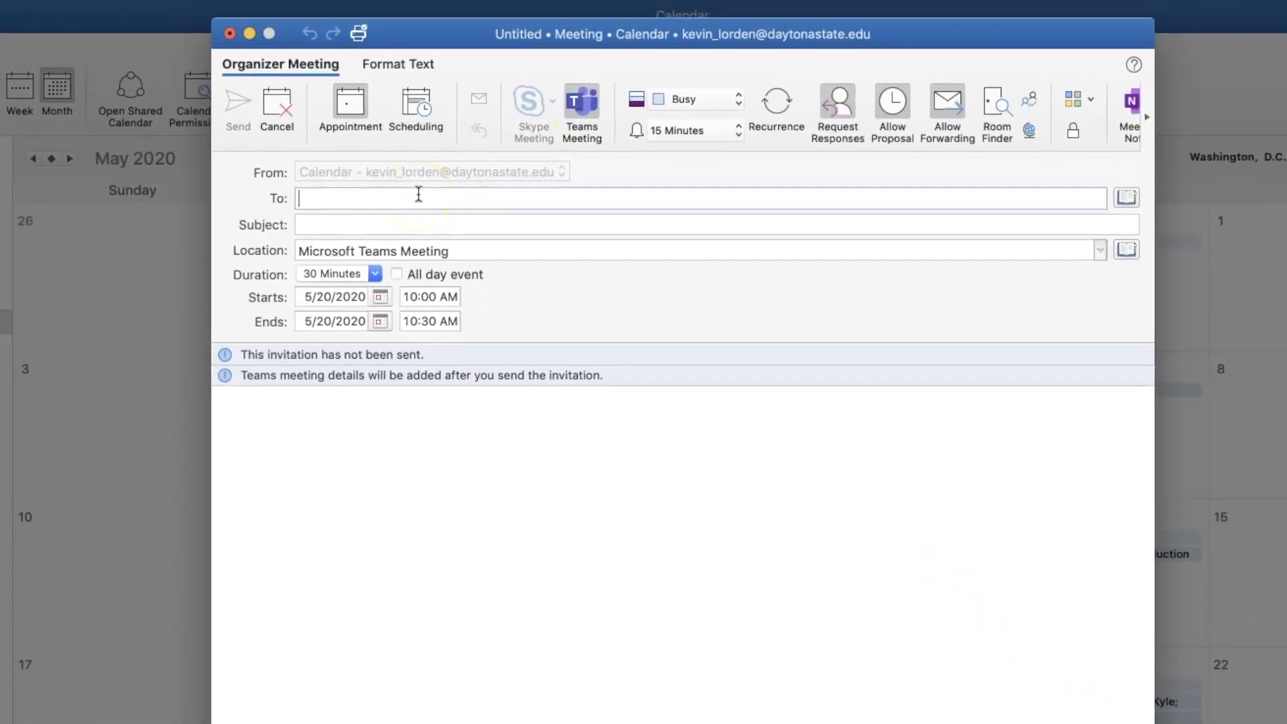
type("april")
key("Return")
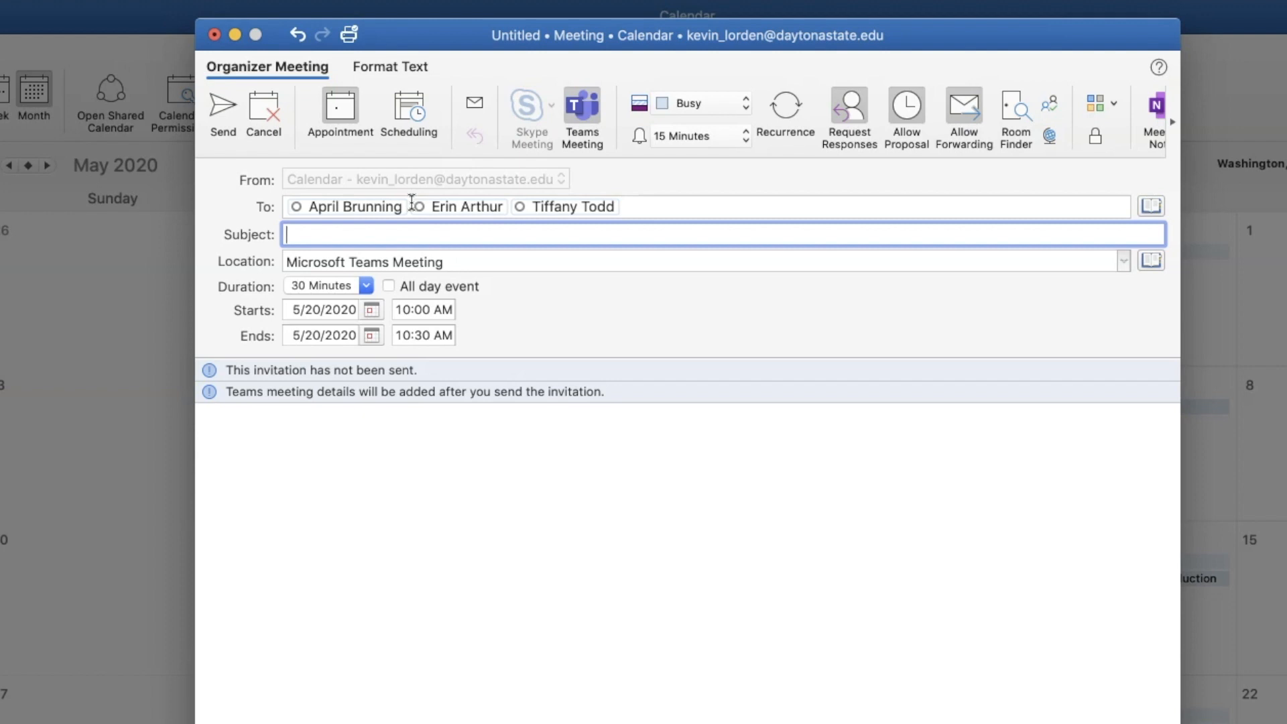
type("How to Create a Meeting In Teams")
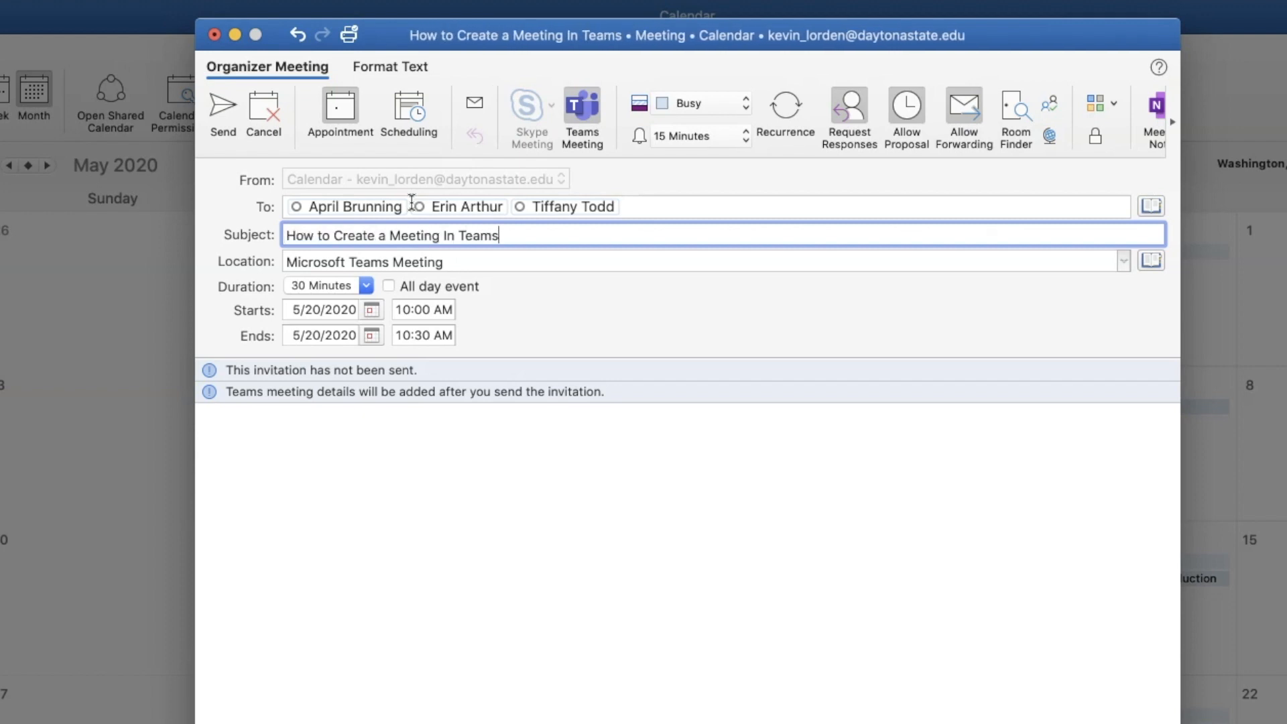
Schedule the meeting for 1 hour on 5/22/2020, starting at 11:00 AM.
left_click(366, 285)
left_click(338, 397)
left_click(370, 309)
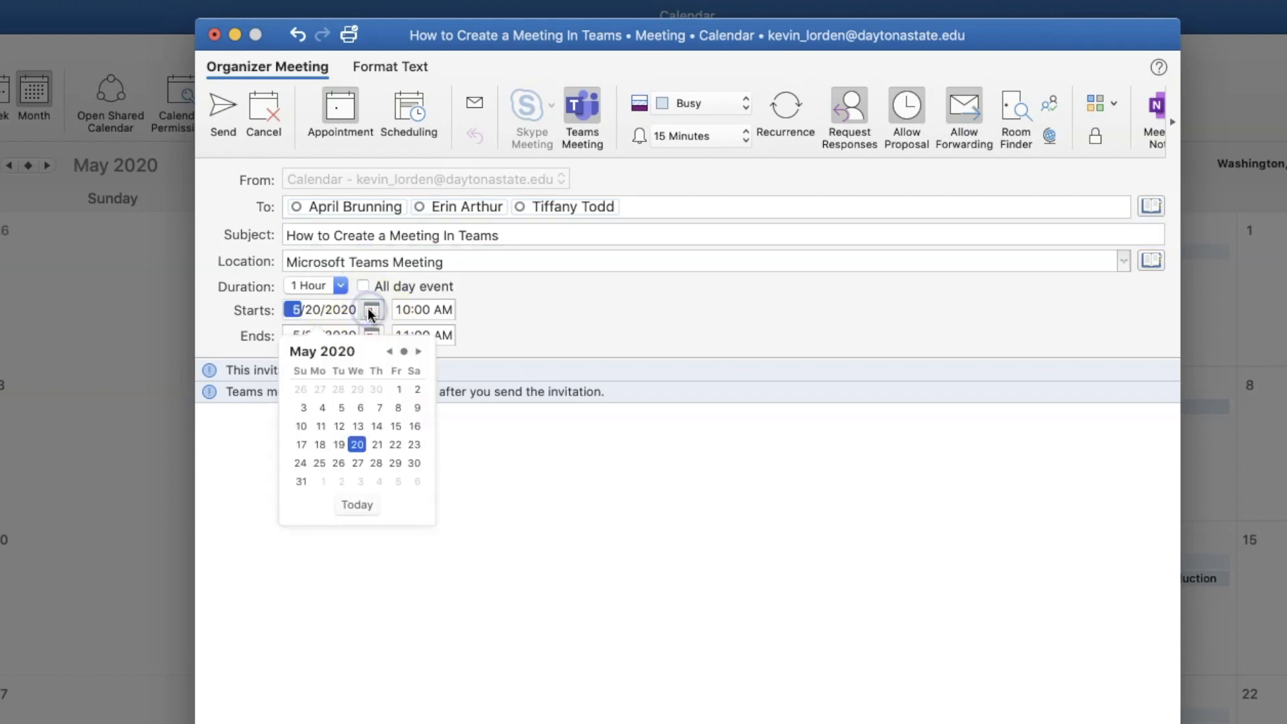
left_click(395, 446)
left_click(404, 308)
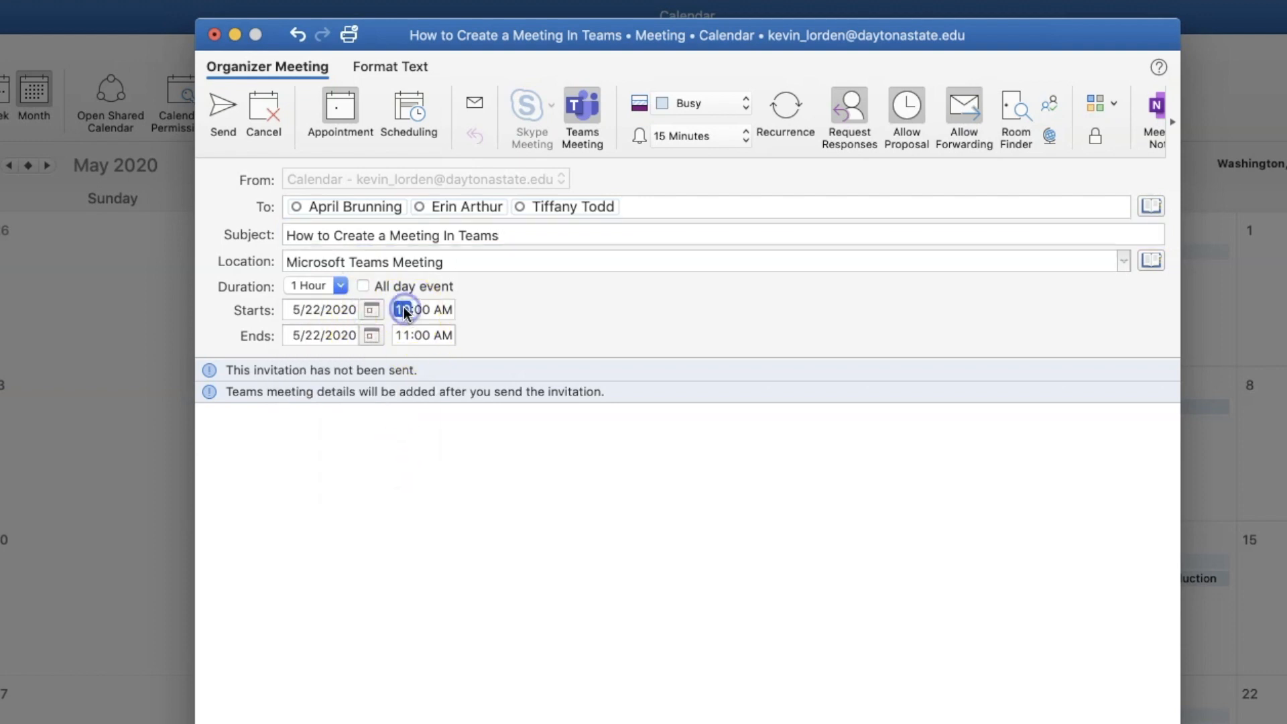
left_click(425, 440)
Send the meeting invitation and open the meeting from its May 22 calendar entry.
left_click(215, 106)
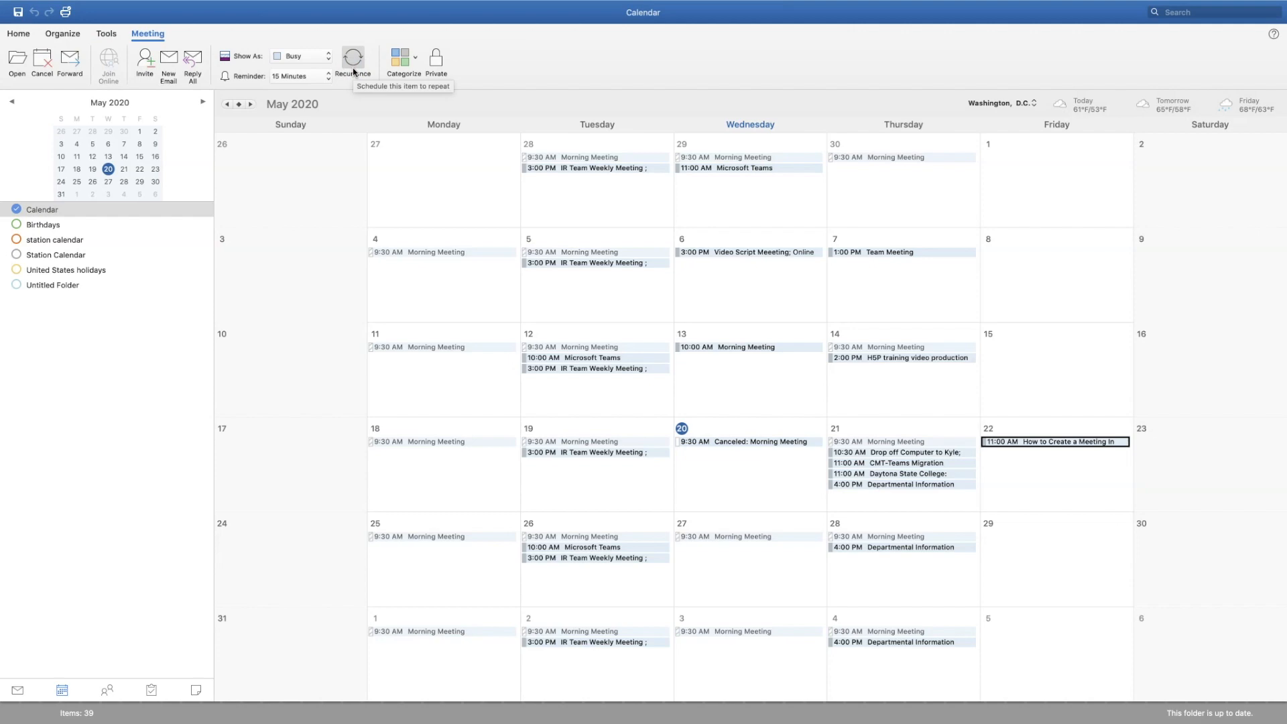
double_click(1066, 442)
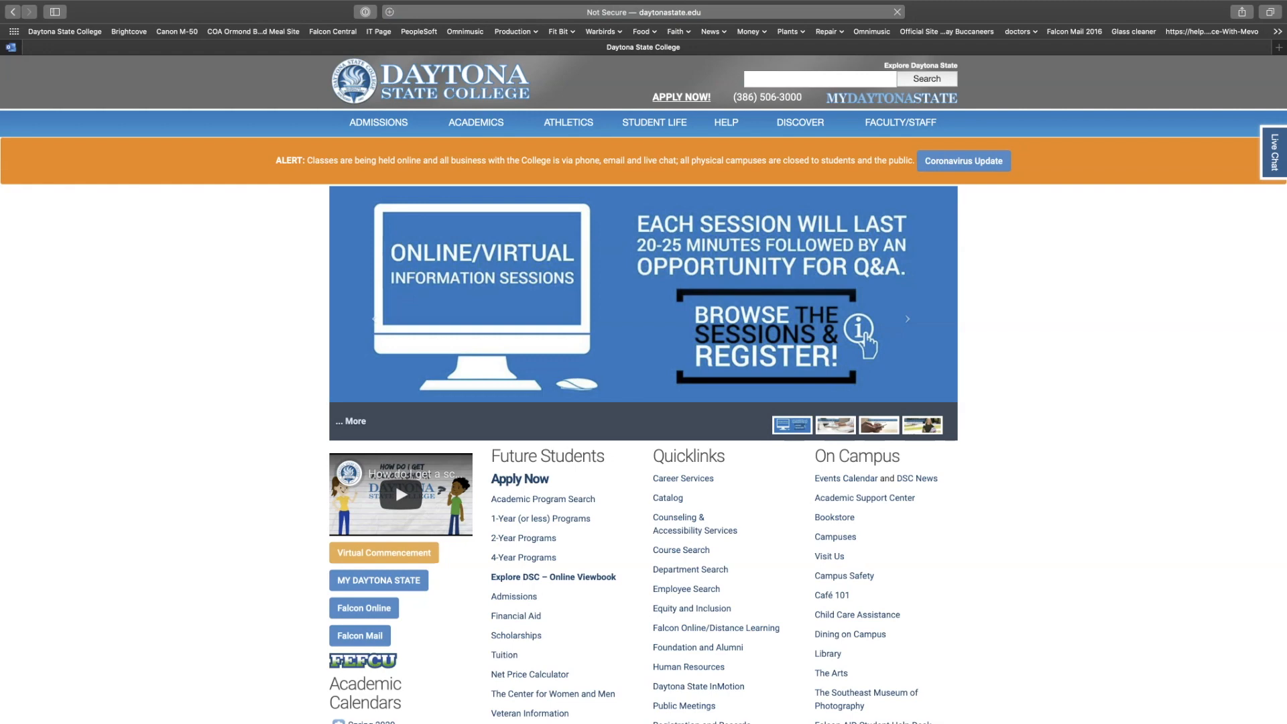
Switch to the browser, go to outlook.office.com and create a new calendar event titled "Test Teams Meeting".
key("super+l")
type("outlook.office.com")
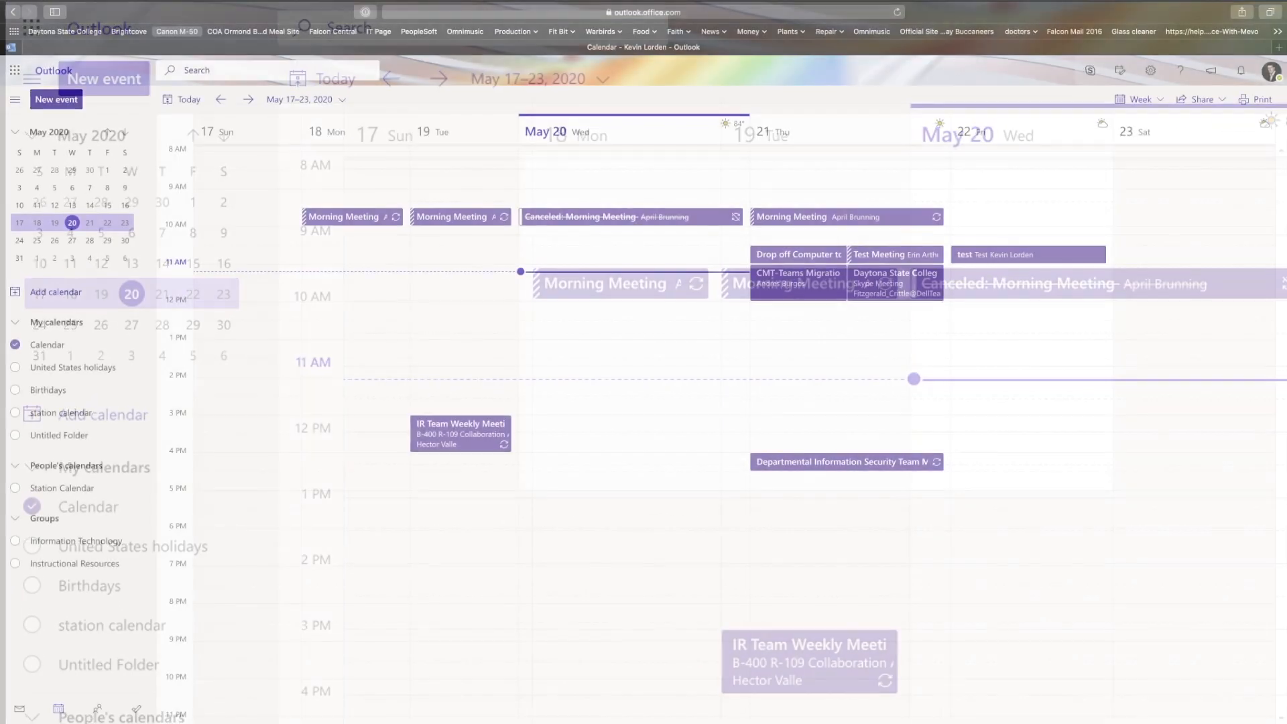
left_click(56, 99)
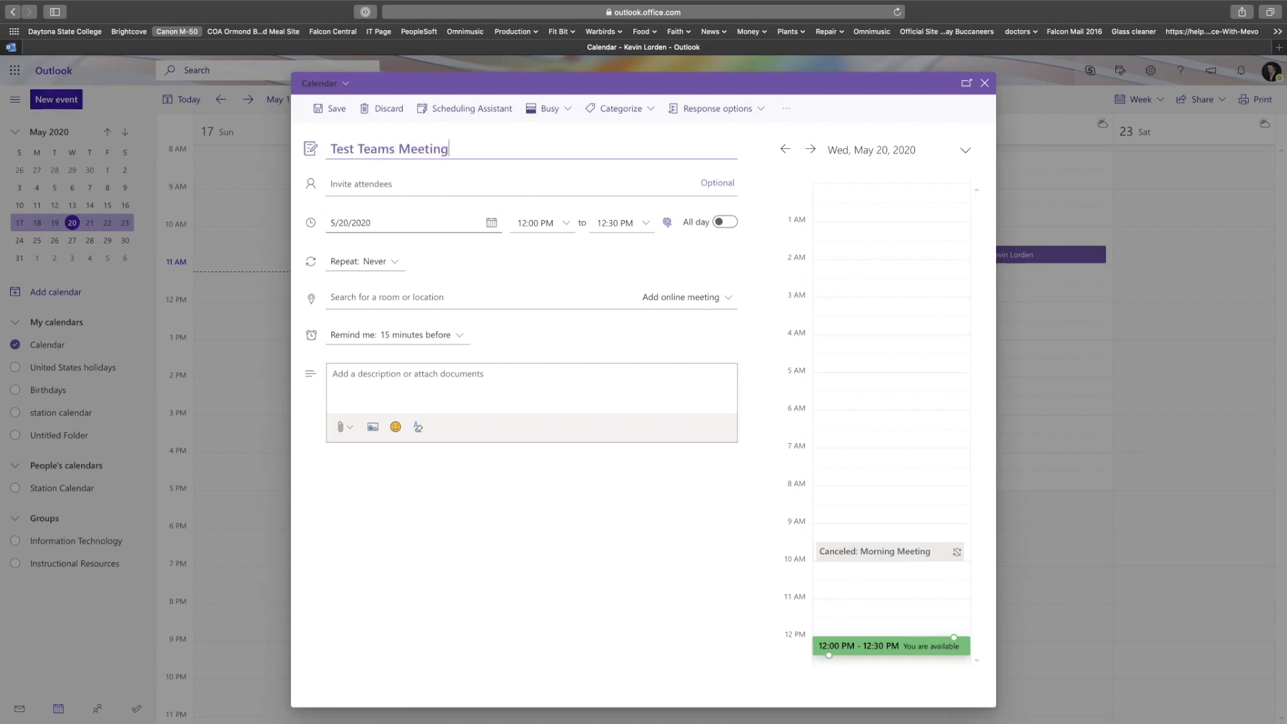
Invite the three attendees to Test Teams Meeting and set its online meeting type to Teams meeting.
left_click(496, 183)
left_click(389, 228)
type("a")
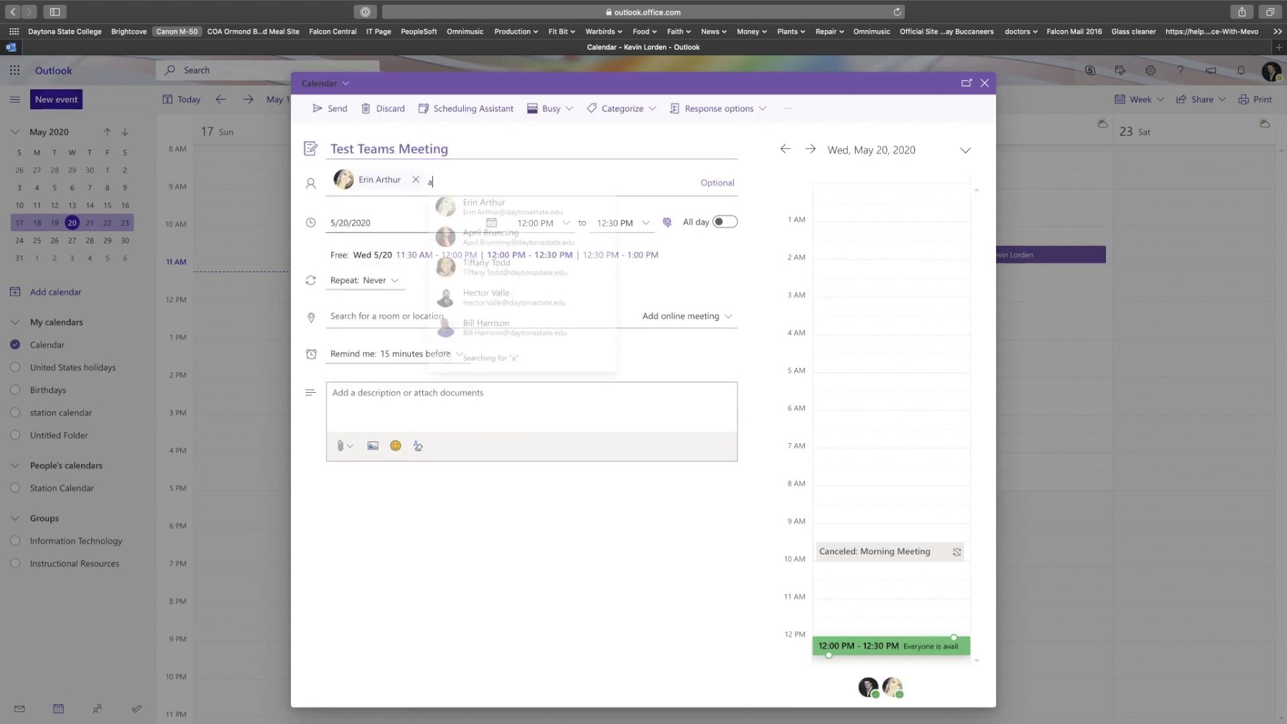
left_click(496, 239)
type("t")
left_click(607, 209)
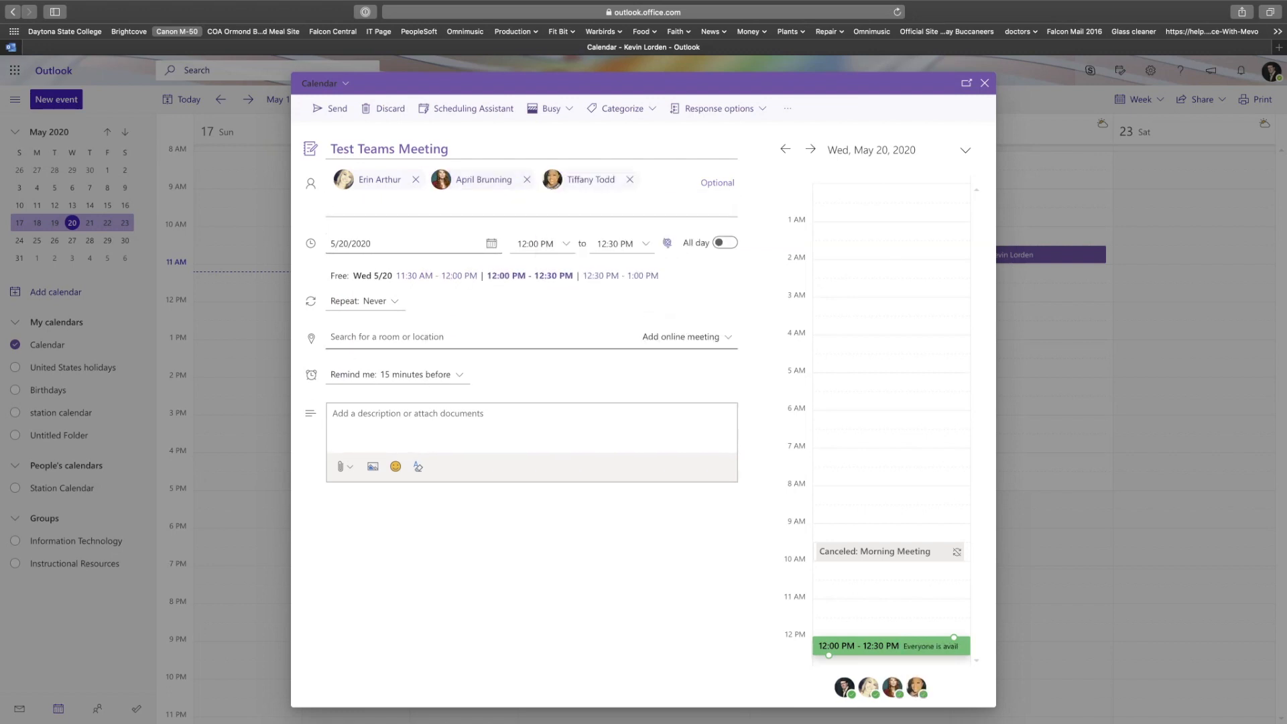
left_click(688, 338)
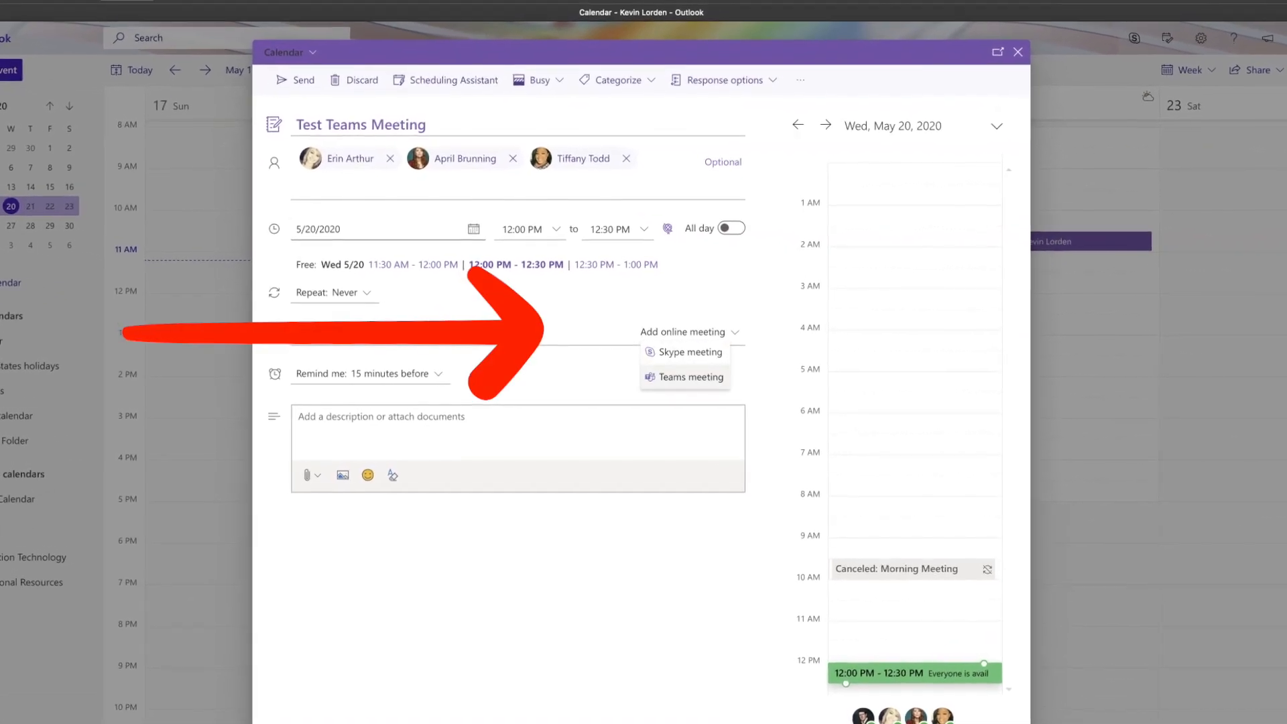
left_click(689, 378)
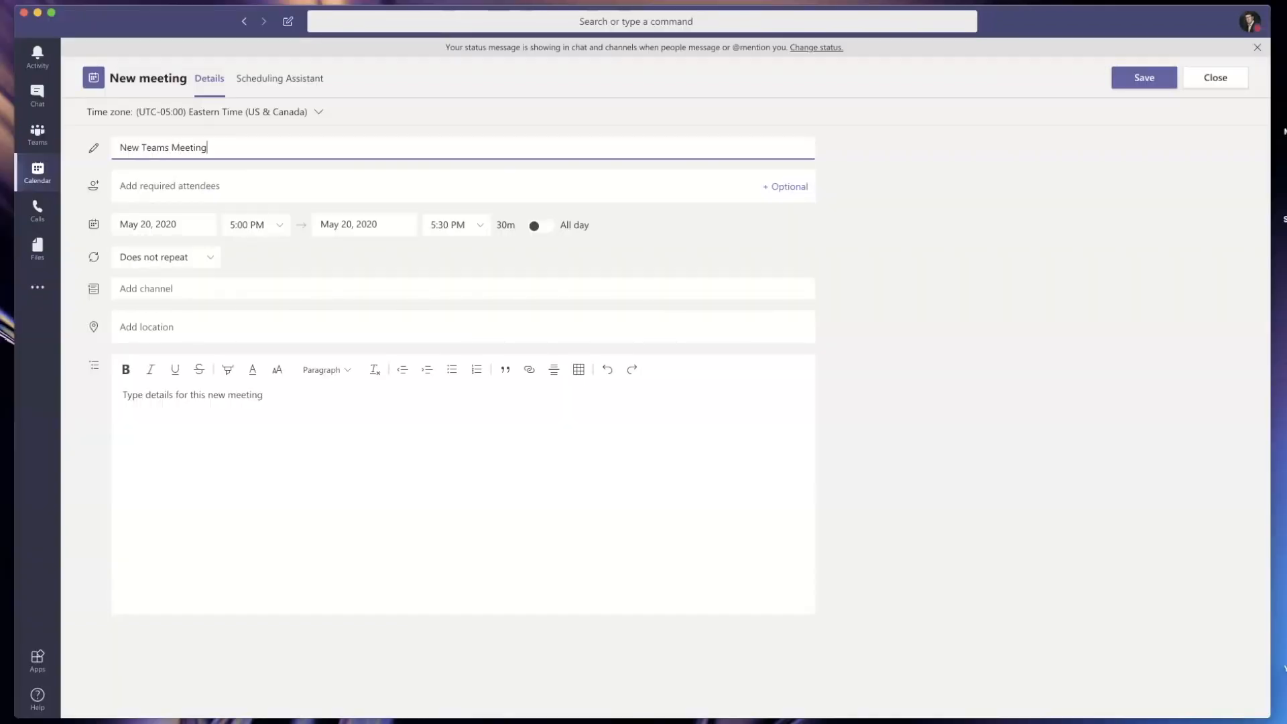
In Microsoft Teams, add the required attendee to New Teams Meeting and set its location to "Virtually Anywhere!".
key("Tab")
type("Erin")
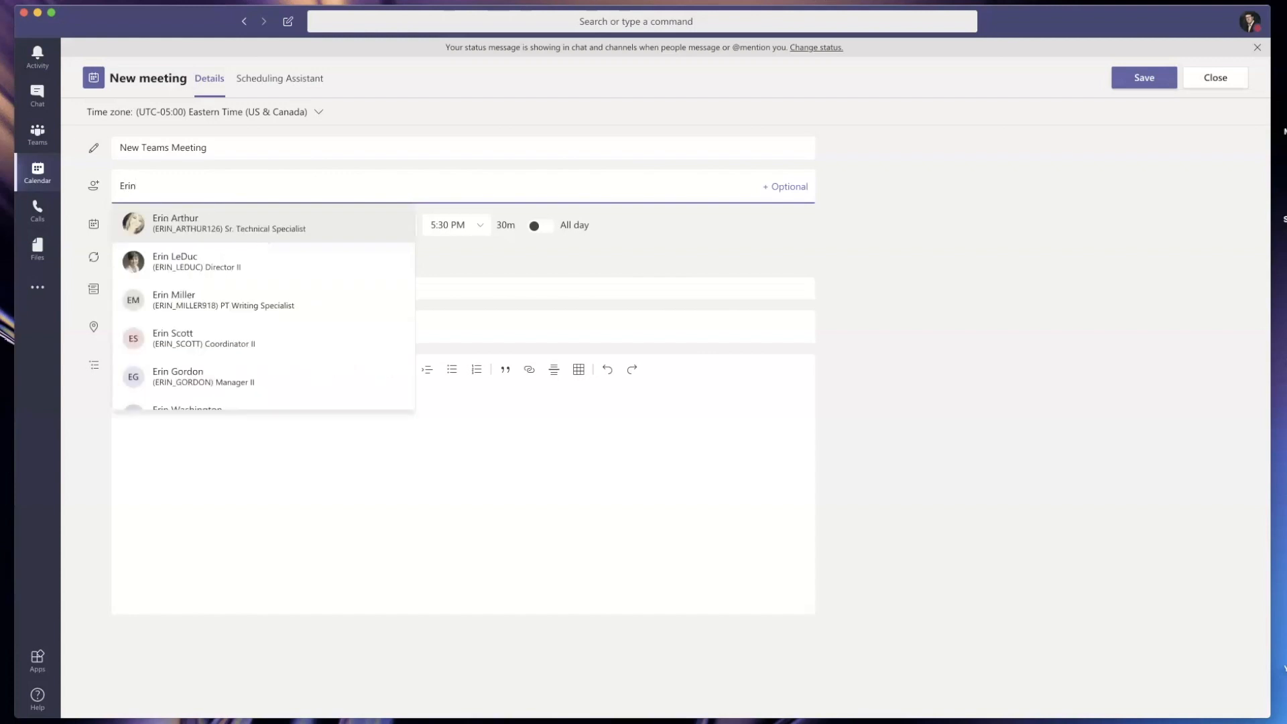
key("Return")
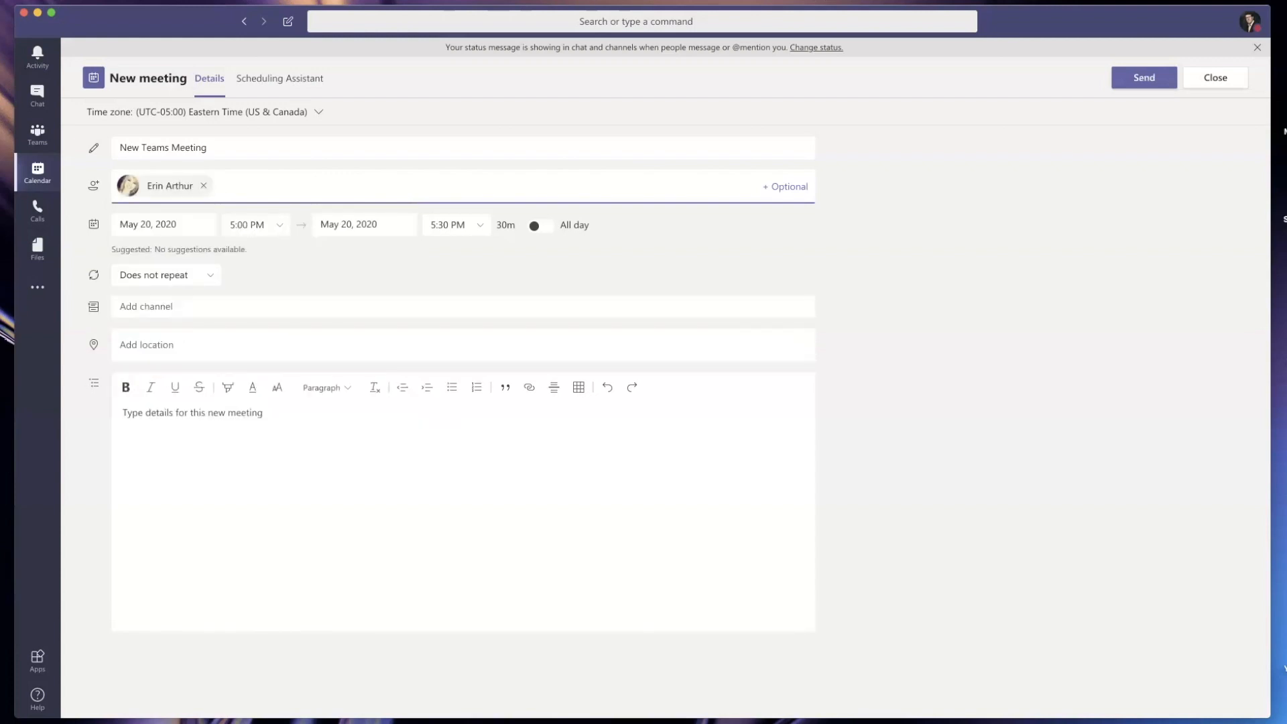
left_click(147, 344)
type("Virtual")
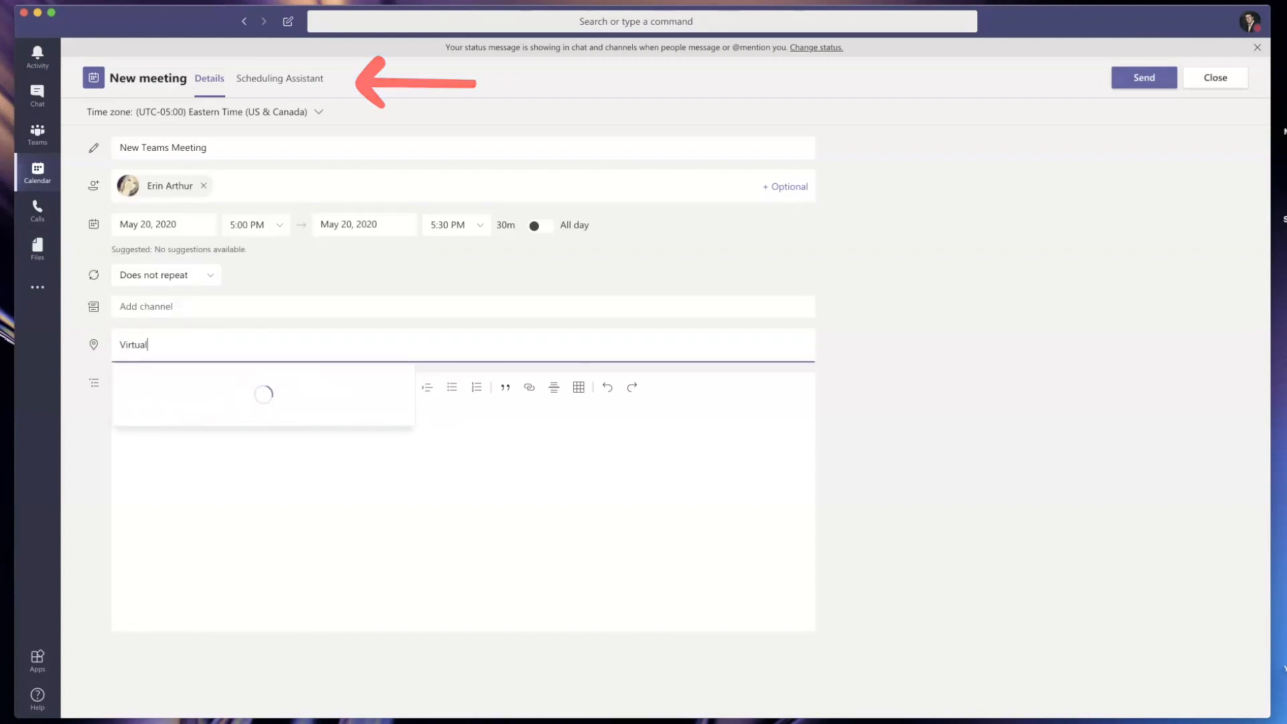
type("ly Anywhere!")
key("Return")
Enter "We are having a virtual meeting!" as the meeting details and send the invitation.
key("Tab")
type("We are having a virtual meeting!")
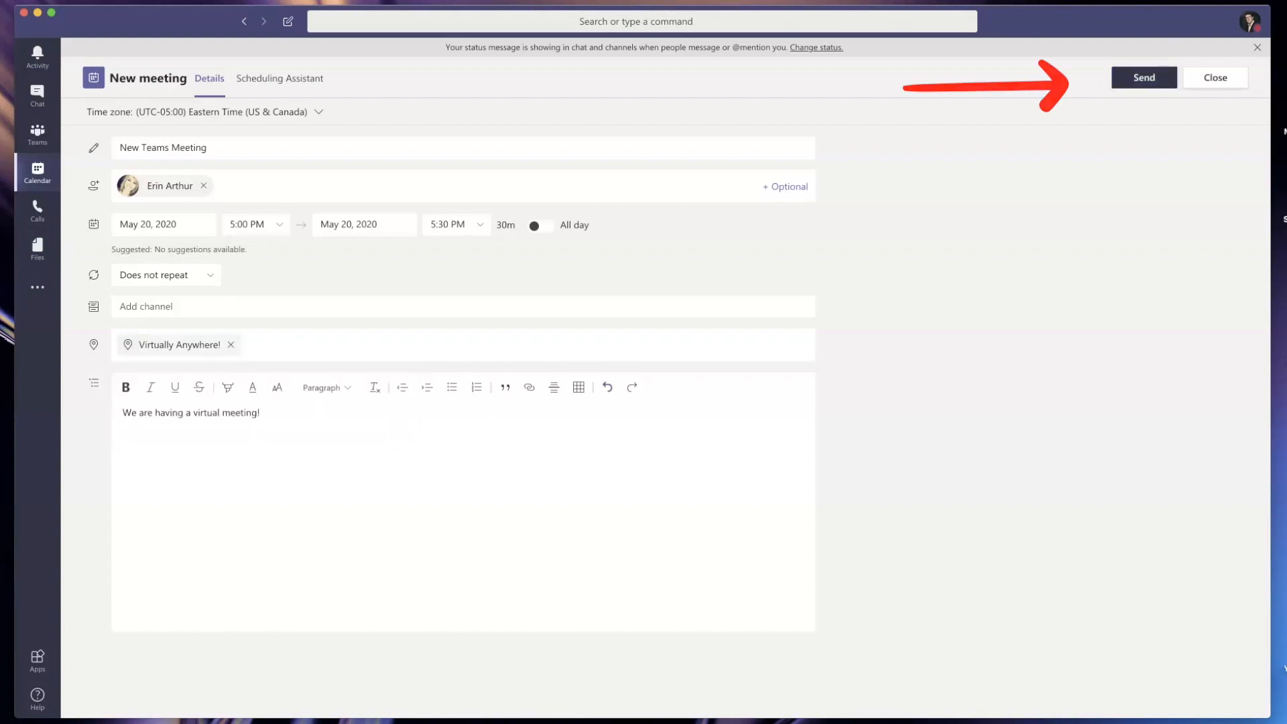
left_click(1144, 77)
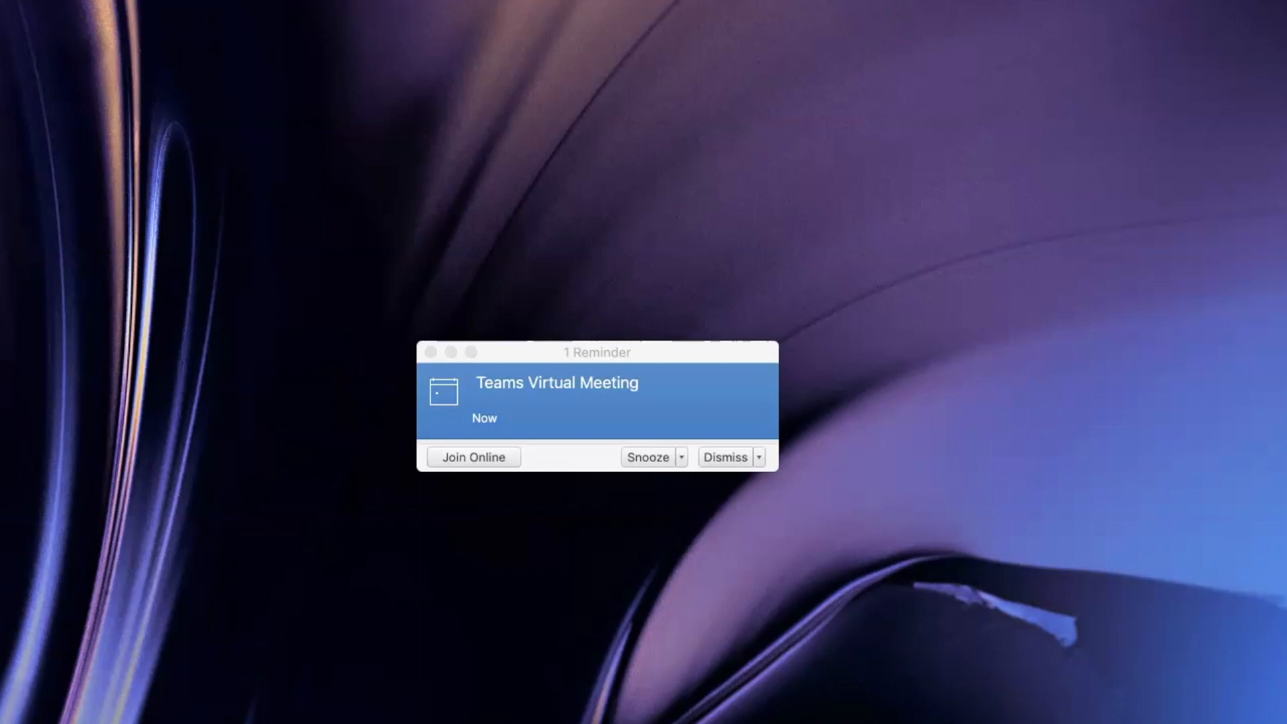
Open the scheduled online meetings for joining from the reminder, the Teams calendar and the Outlook calendar.
left_click(470, 458)
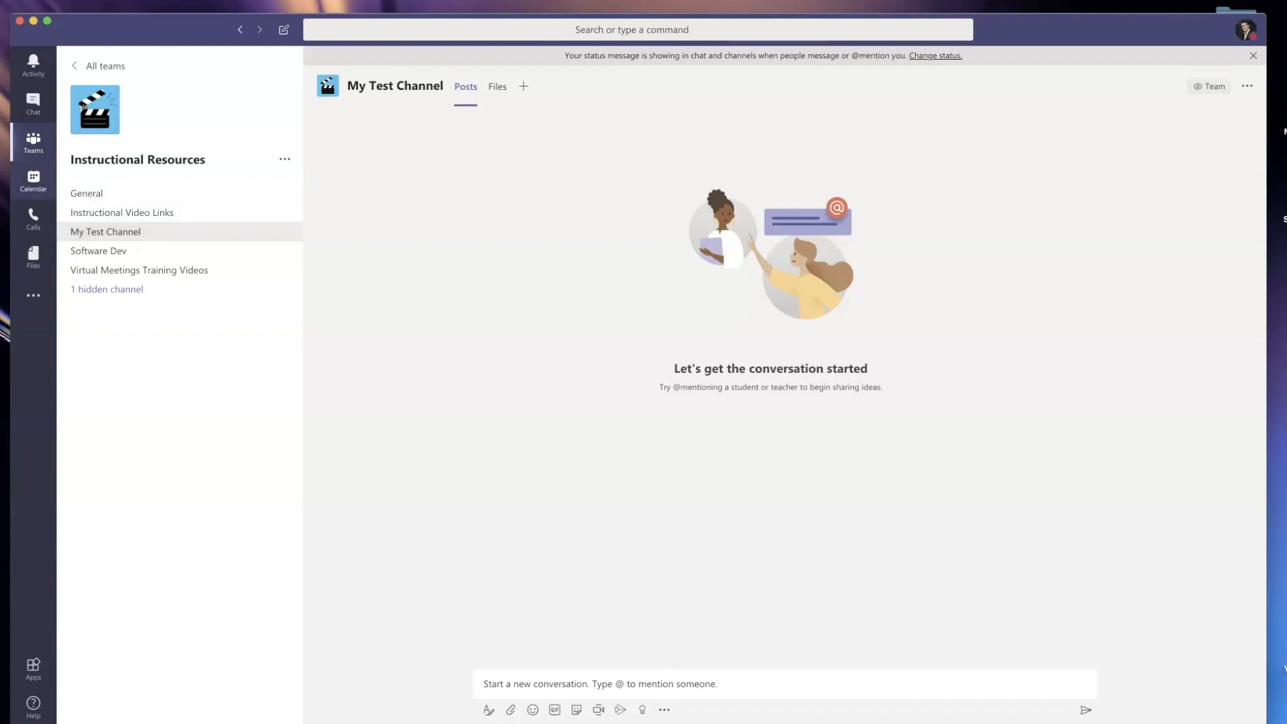
left_click(33, 180)
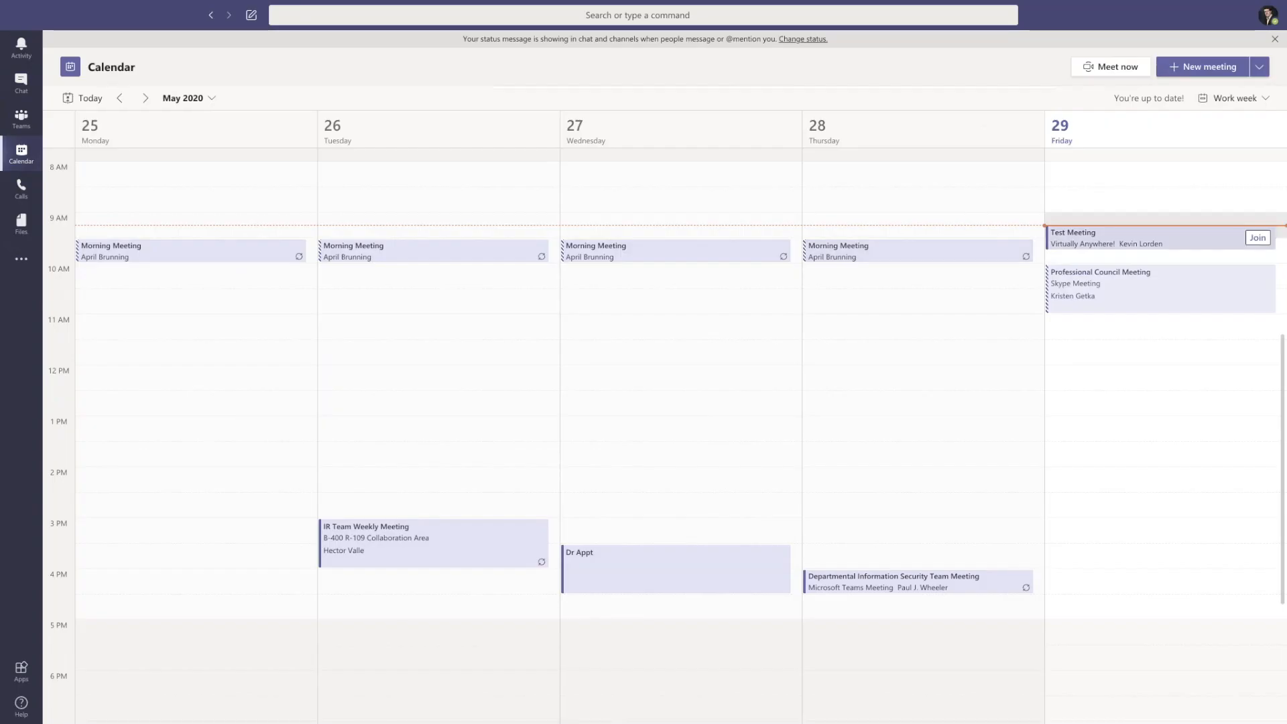
left_click(1130, 350)
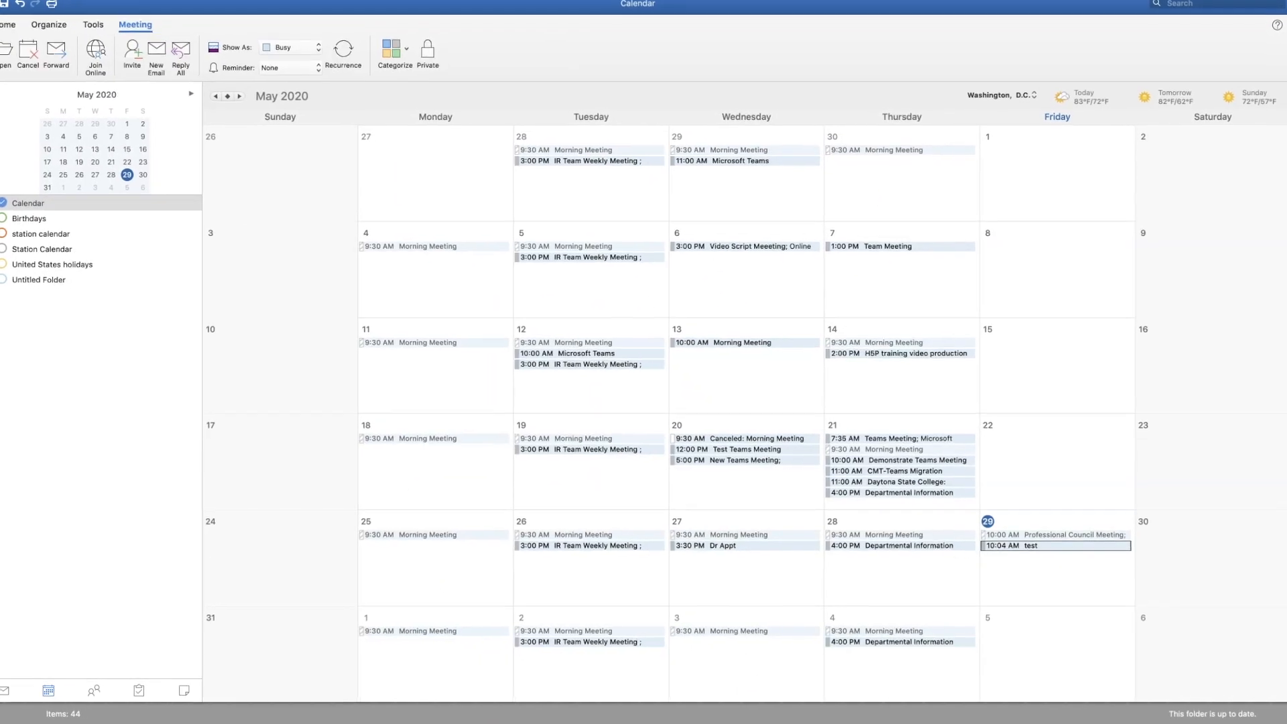
left_click(1057, 542)
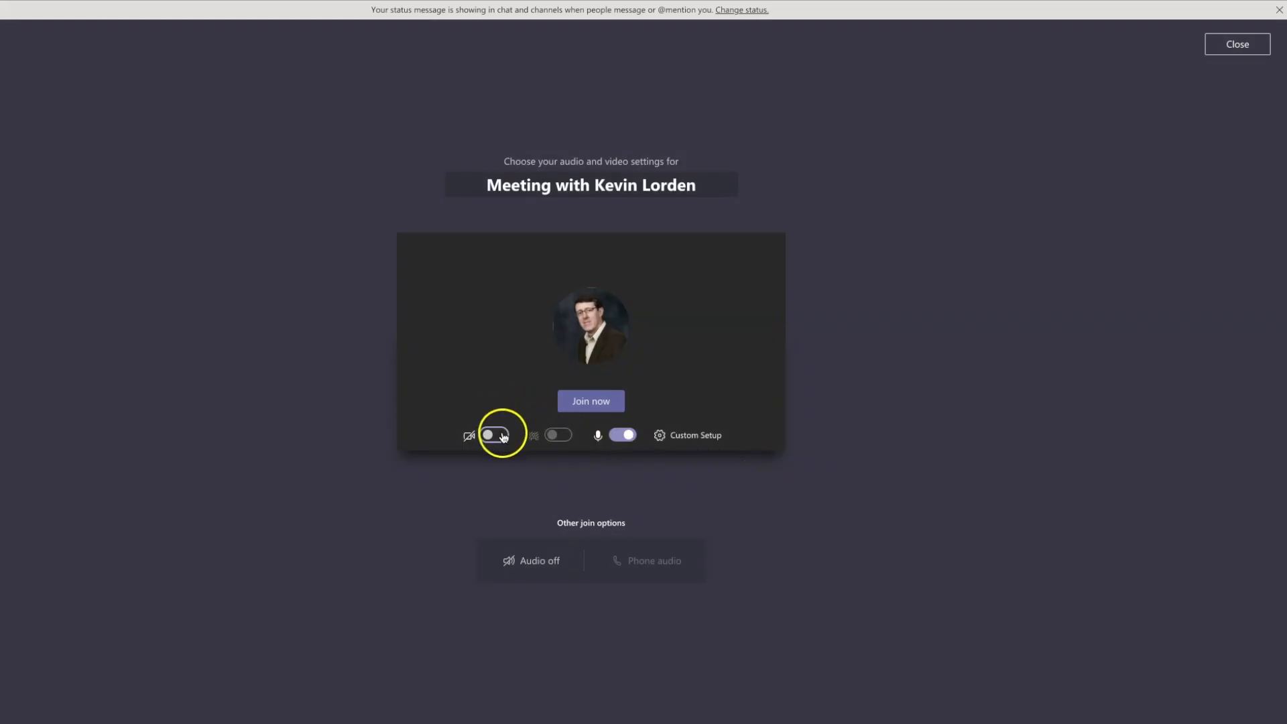
Turn on the camera for the meeting, and mute and unmute the microphone.
left_click(497, 435)
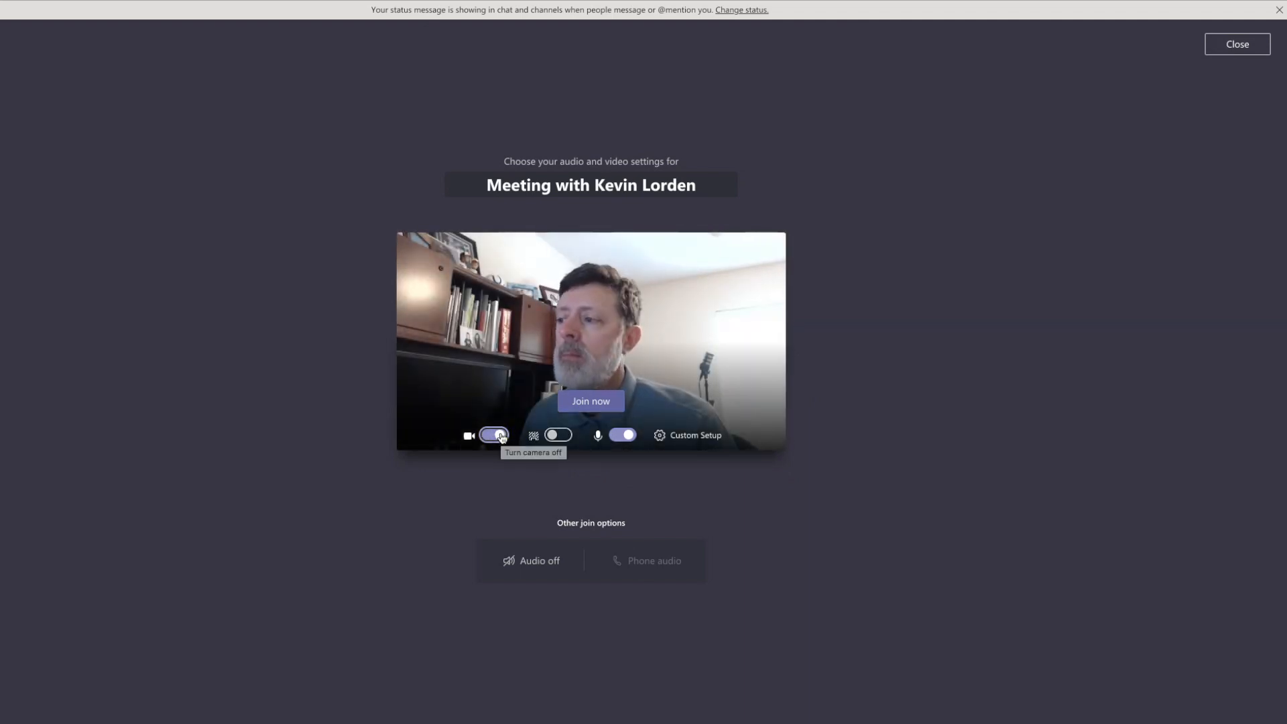
left_click(616, 437)
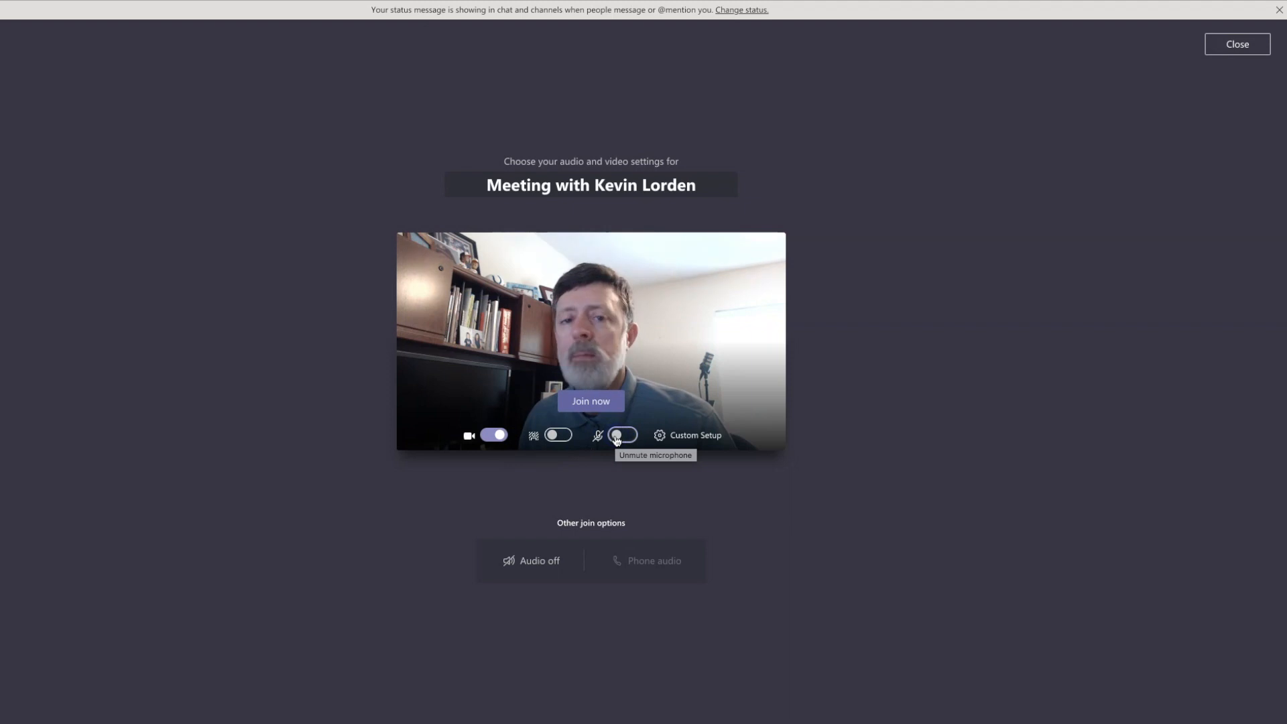
left_click(623, 436)
Turn on background effects, try the space scene and choose the green mountain valley image as the background.
left_click(561, 436)
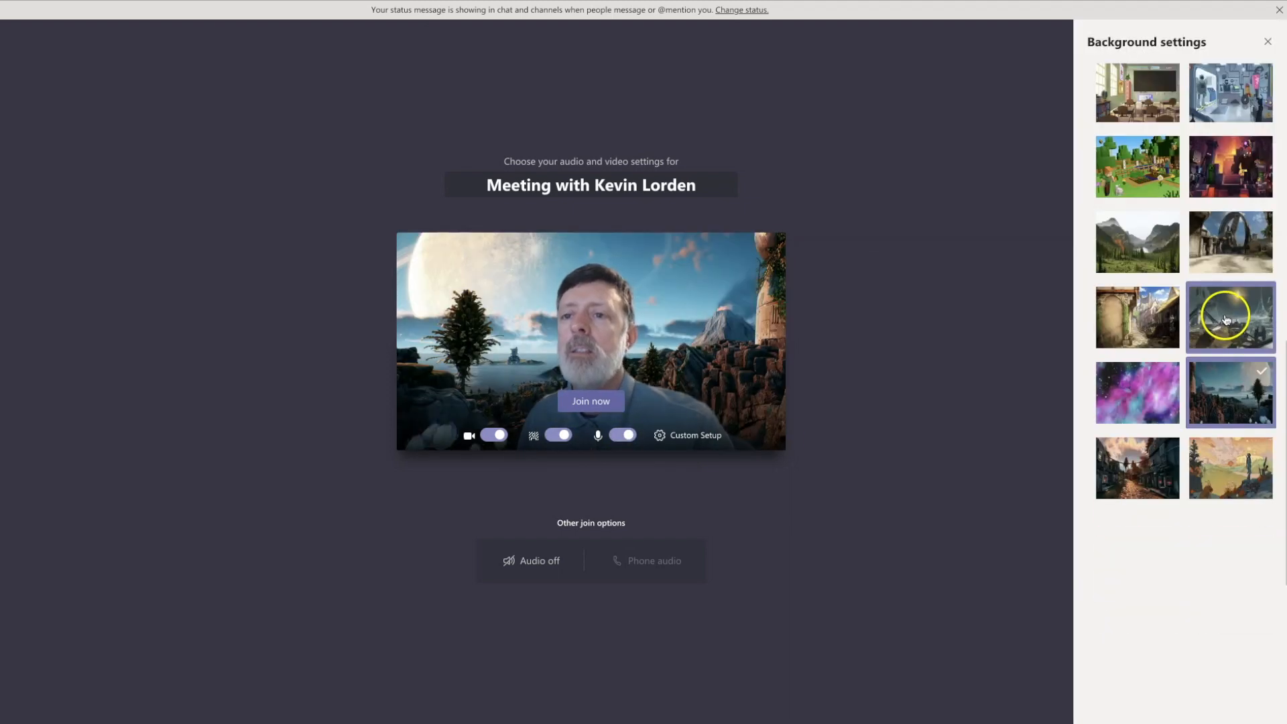
left_click(1225, 319)
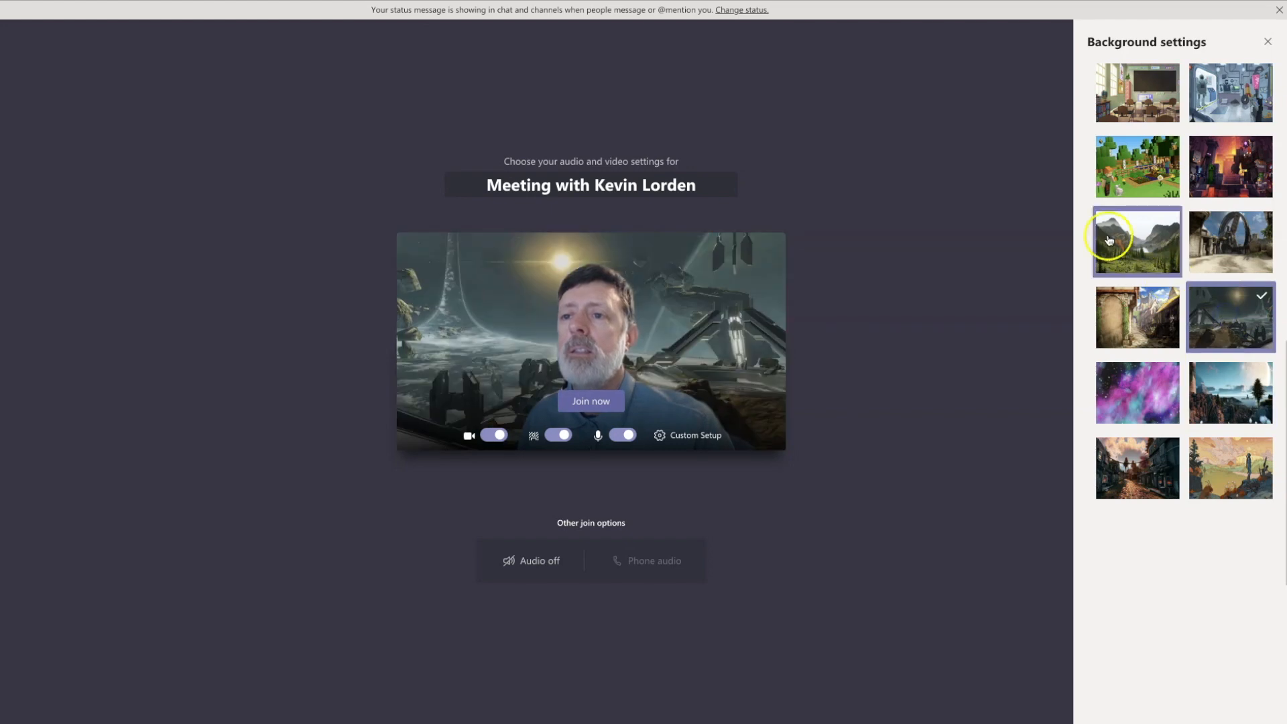
left_click(1142, 253)
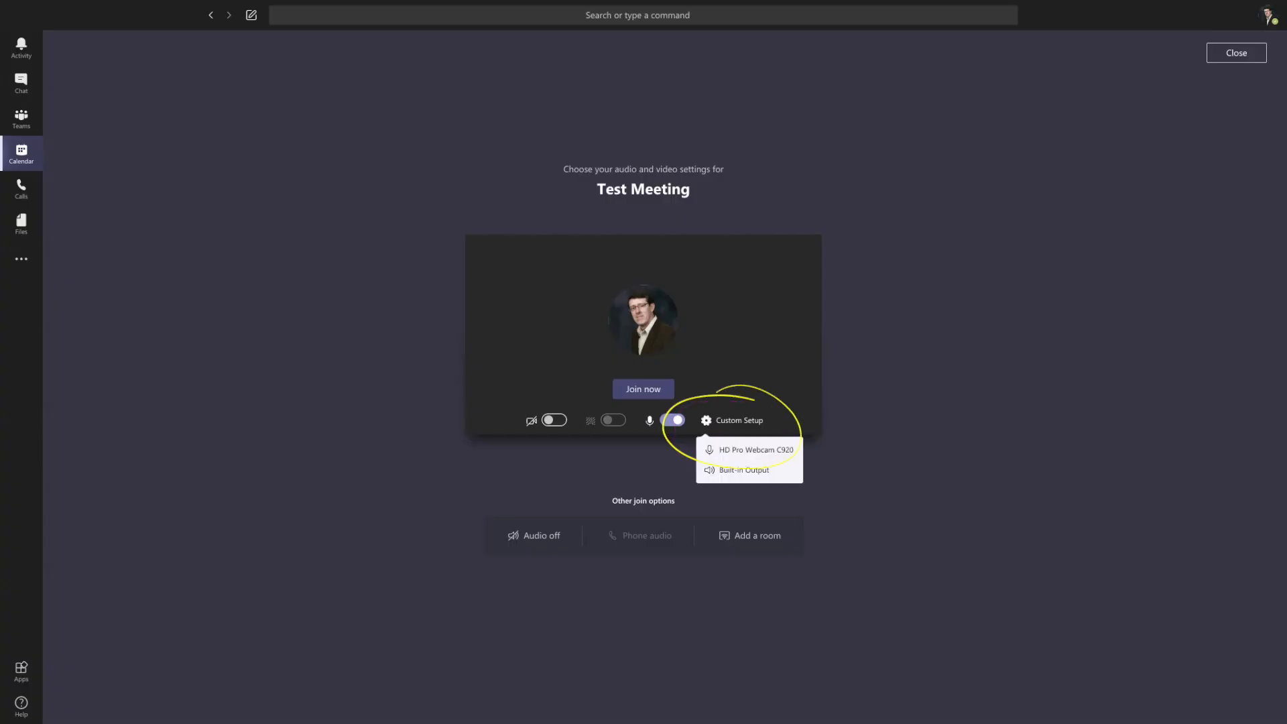
Open the device settings of Test Meeting and review the available microphones and audio device options.
left_click(733, 420)
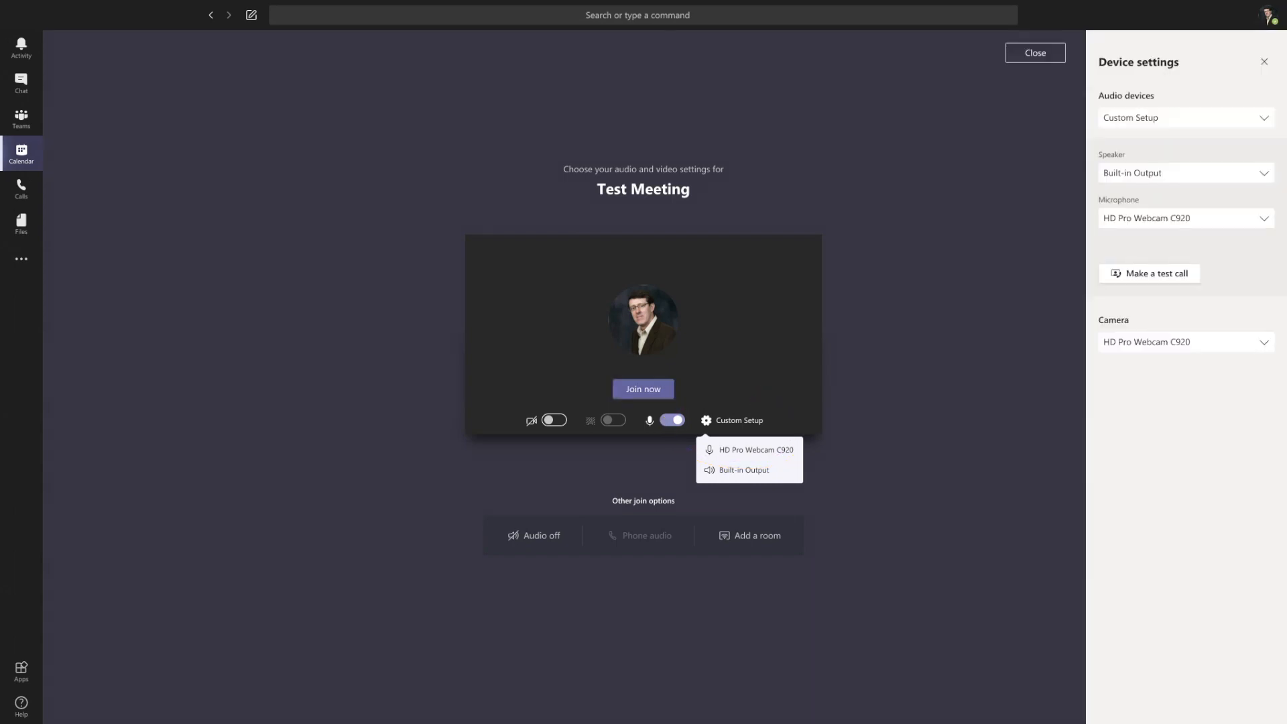
left_click(1186, 219)
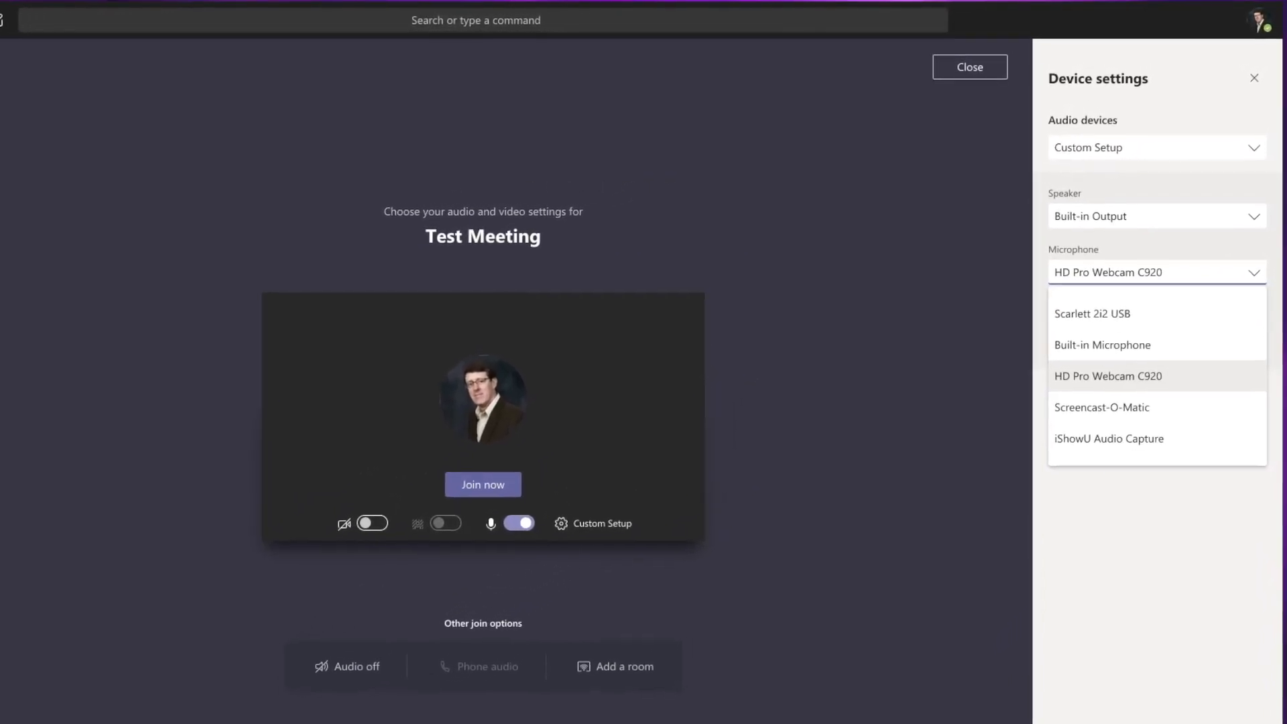
key("Escape")
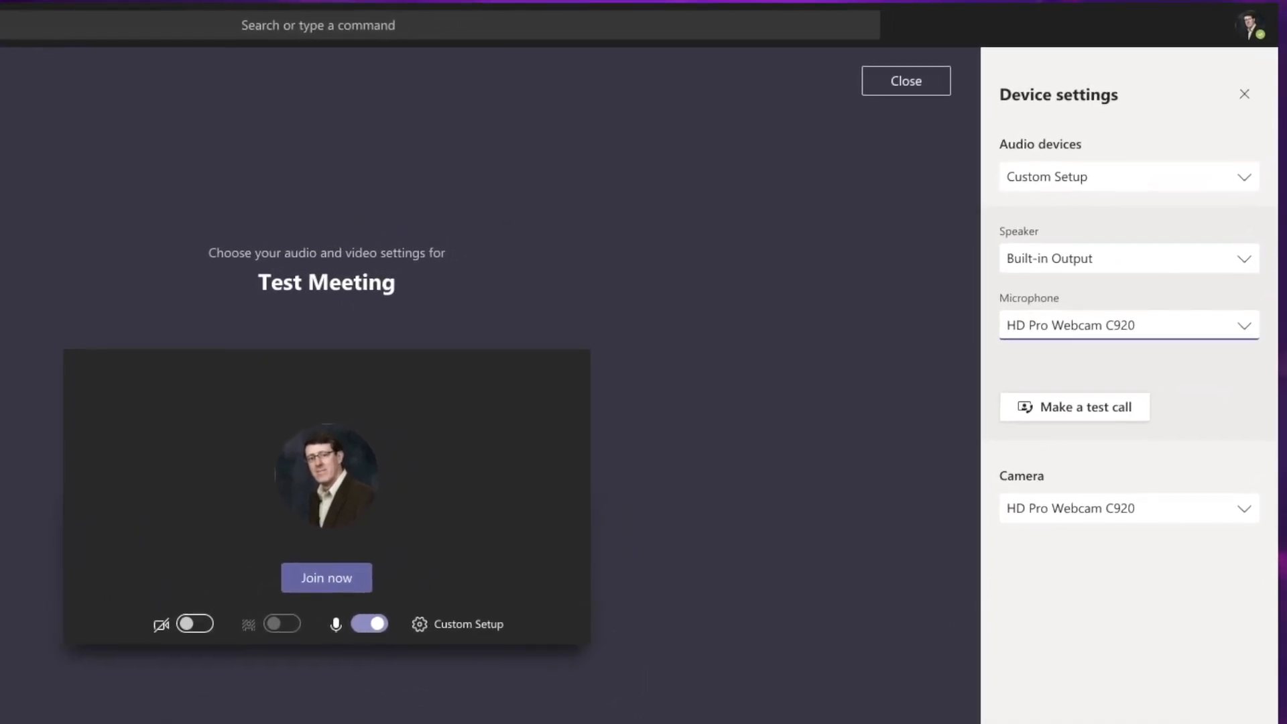
left_click(1245, 177)
left_click(1245, 177)
key("space")
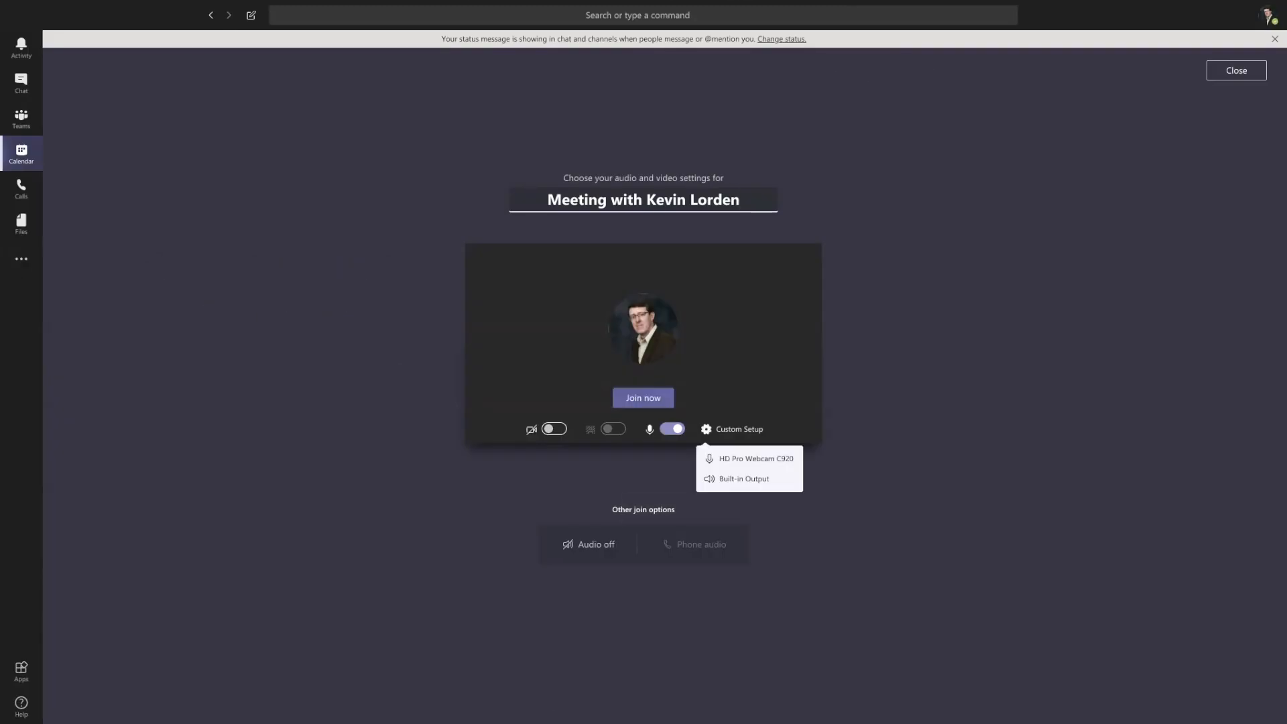
Join the meeting and share the presentation Introduction to Resumes_polished.pptx with the participants.
left_click(638, 405)
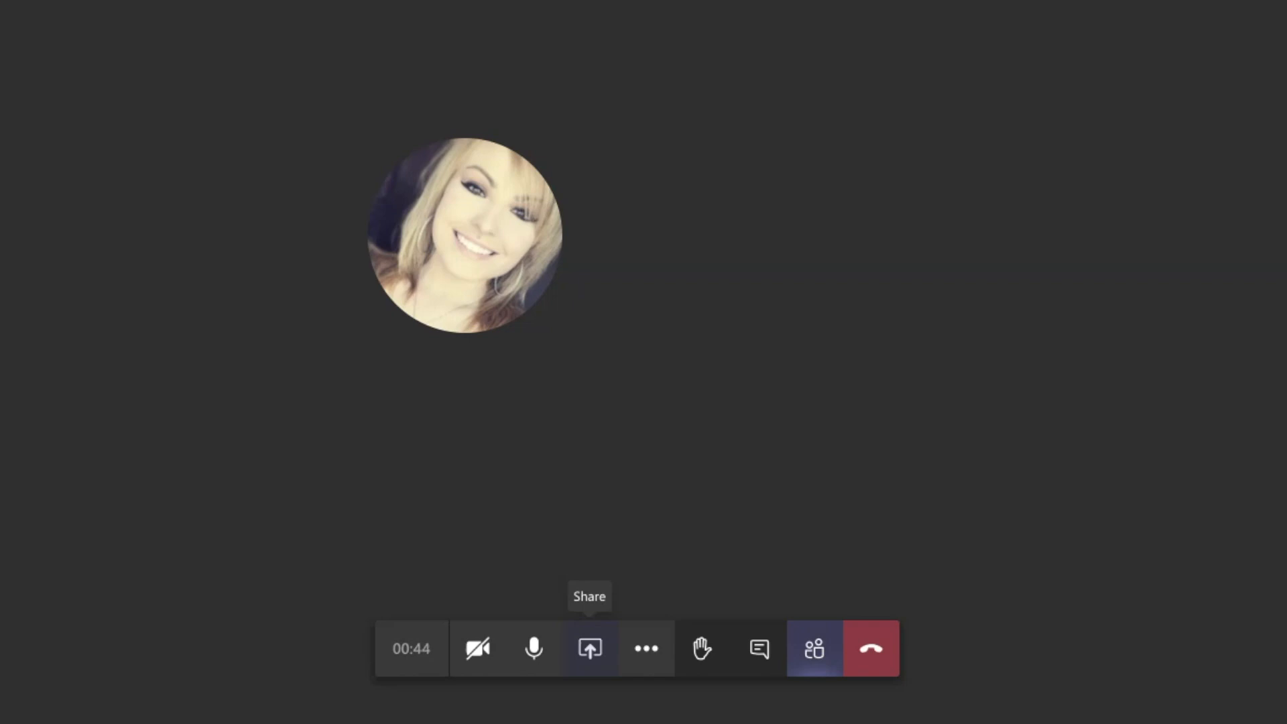
left_click(590, 648)
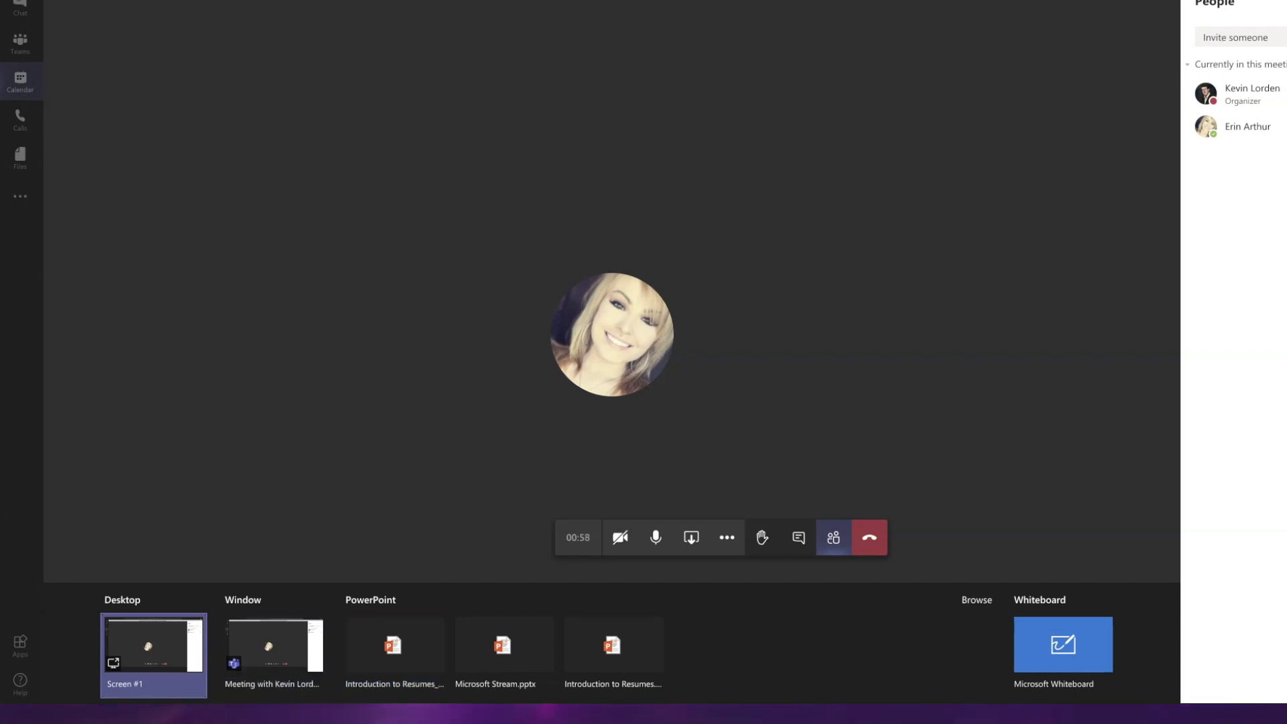
left_click(394, 645)
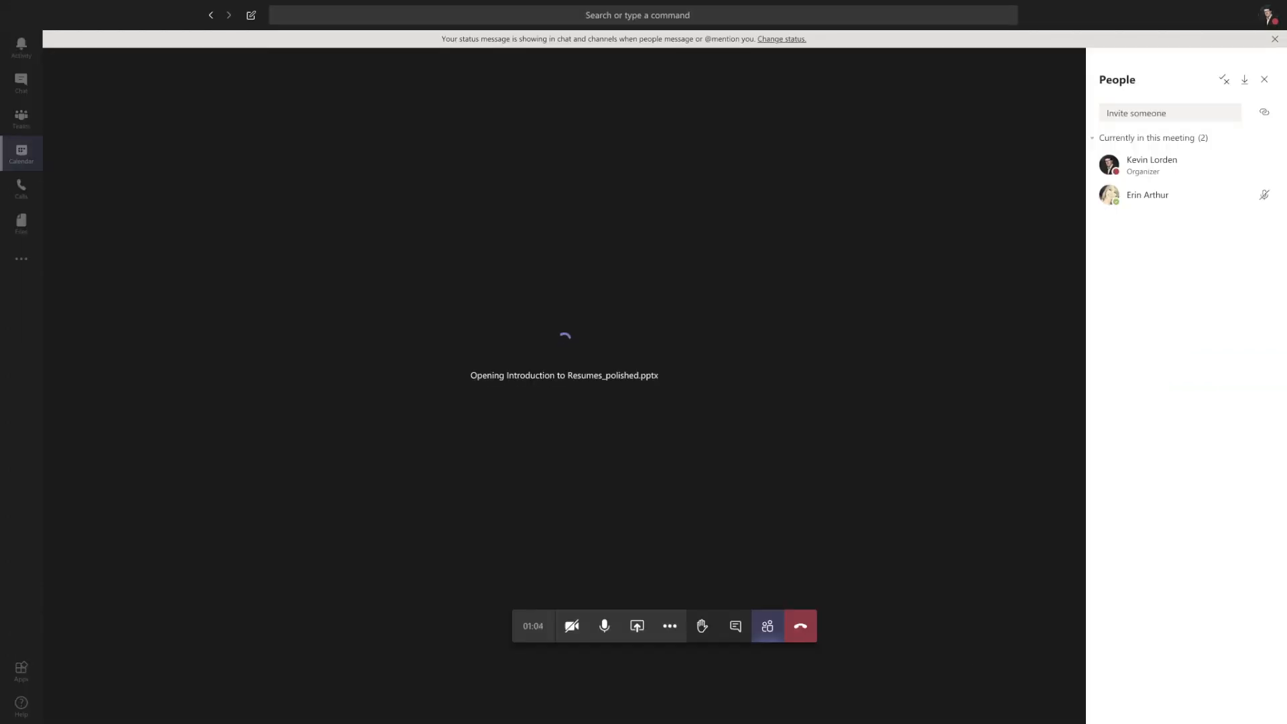
Advance the shared presentation Introduction to Resumes_polished.pptx by two slides.
key("Right")
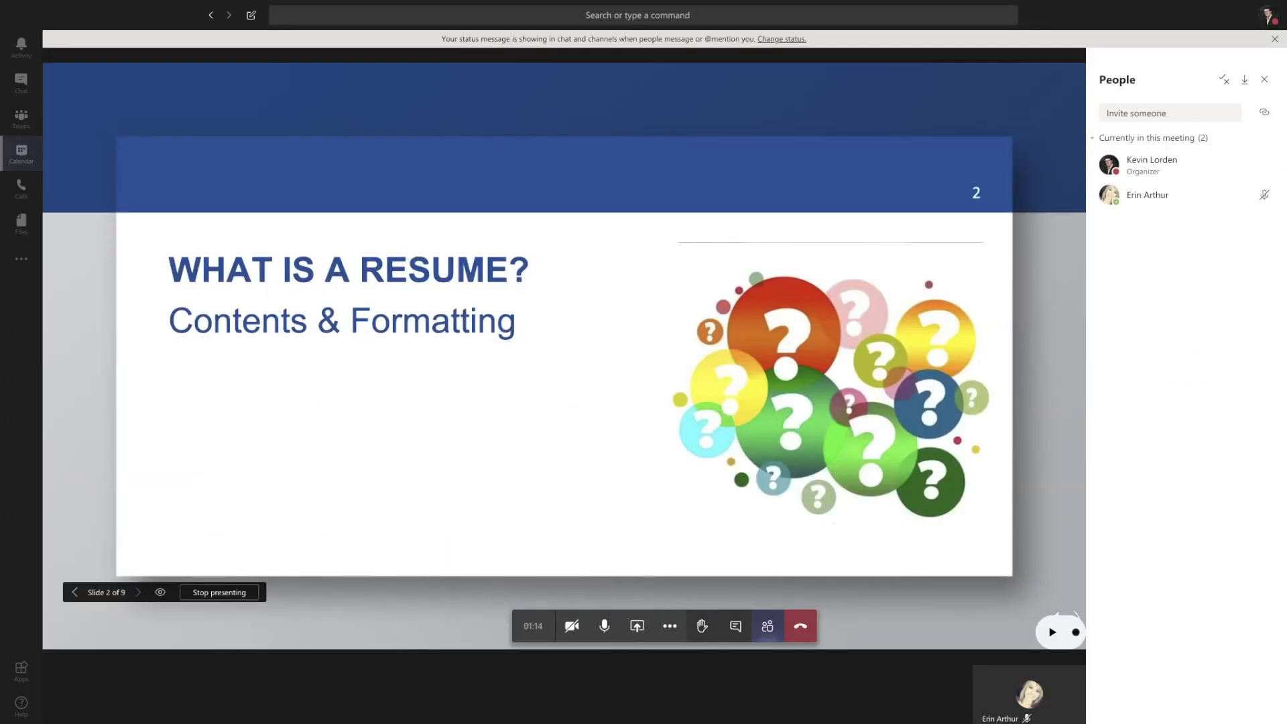
key("Right")
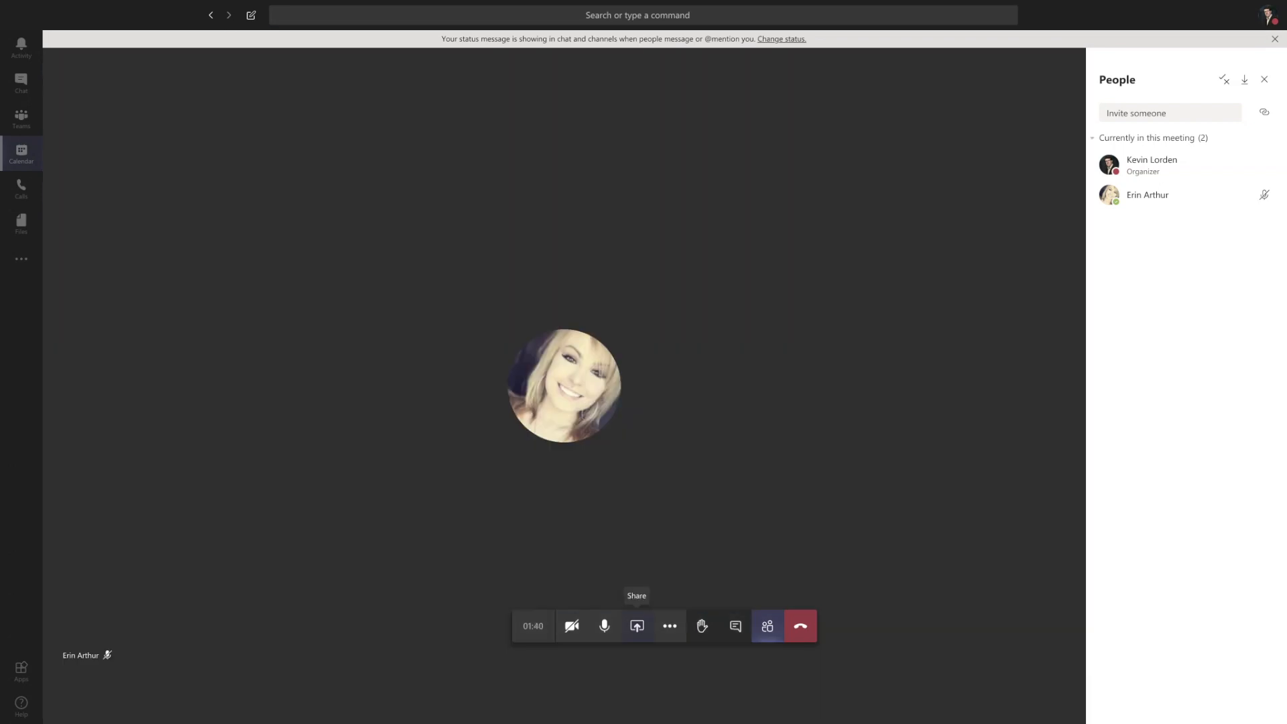
Share the Microsoft Whiteboard in the meeting and handwrite 5 + x = 15 in blue, with the start of the solution for x beneath it.
key("ctrl+shift+e")
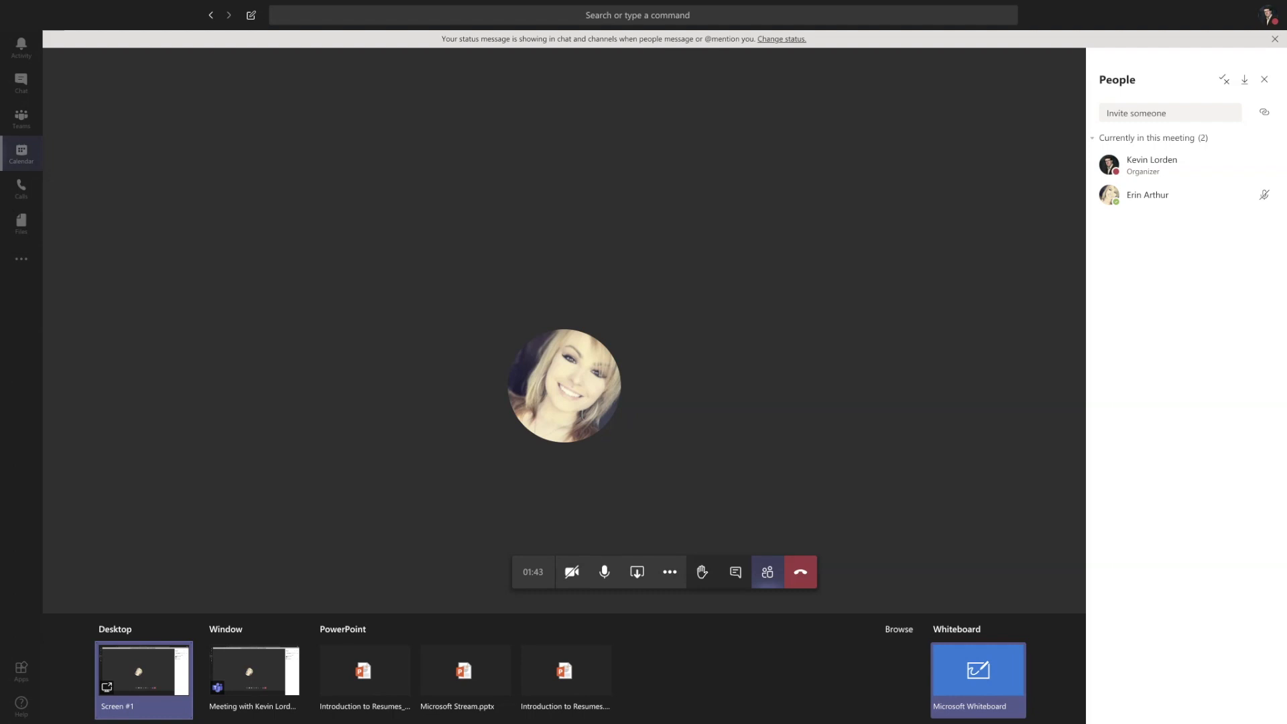
left_click(978, 680)
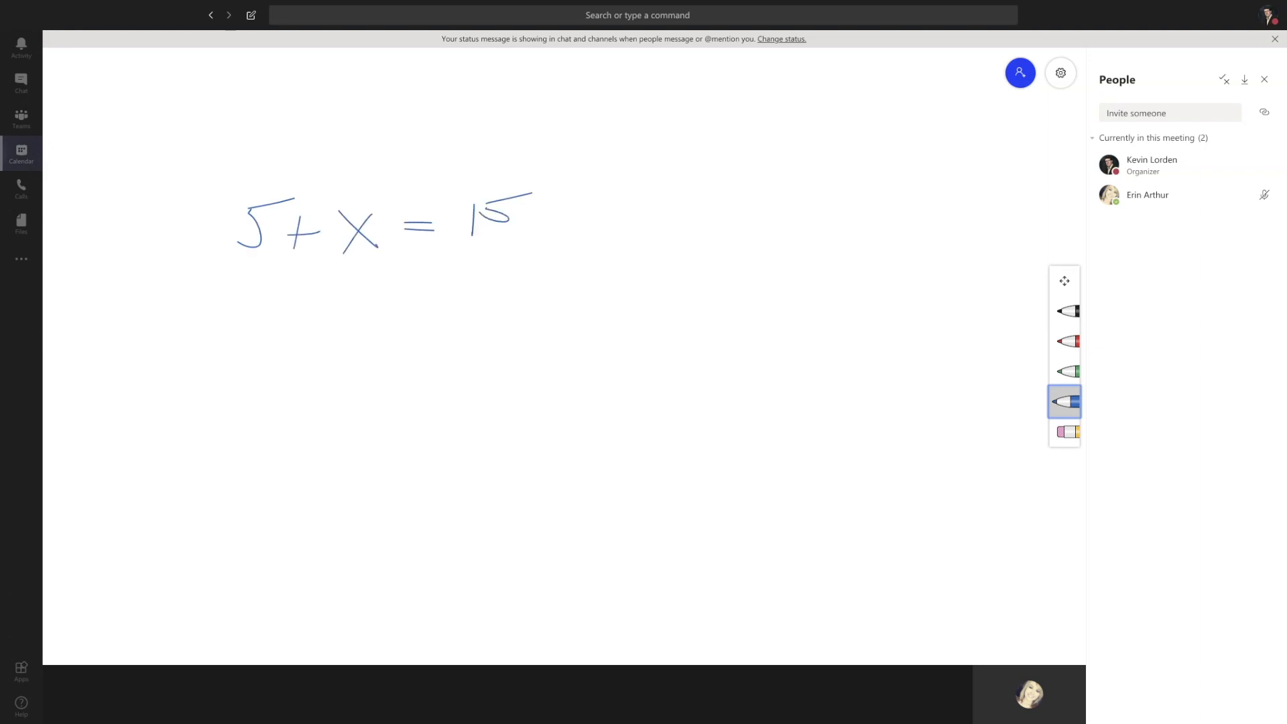
left_click_drag(349, 273, 357, 289)
left_click_drag(367, 272, 343, 288)
left_click_drag(407, 264, 413, 263)
Add a freehand sketch in green beside the equation on the shared whiteboard.
left_click(1064, 371)
mouse_move(851, 198)
left_mouse_down()
mouse_move(614, 338)
mouse_move(814, 142)
left_mouse_up()
left_click(756, 248)
left_click(763, 259)
left_click(822, 267)
left_click_drag(698, 281, 838, 336)
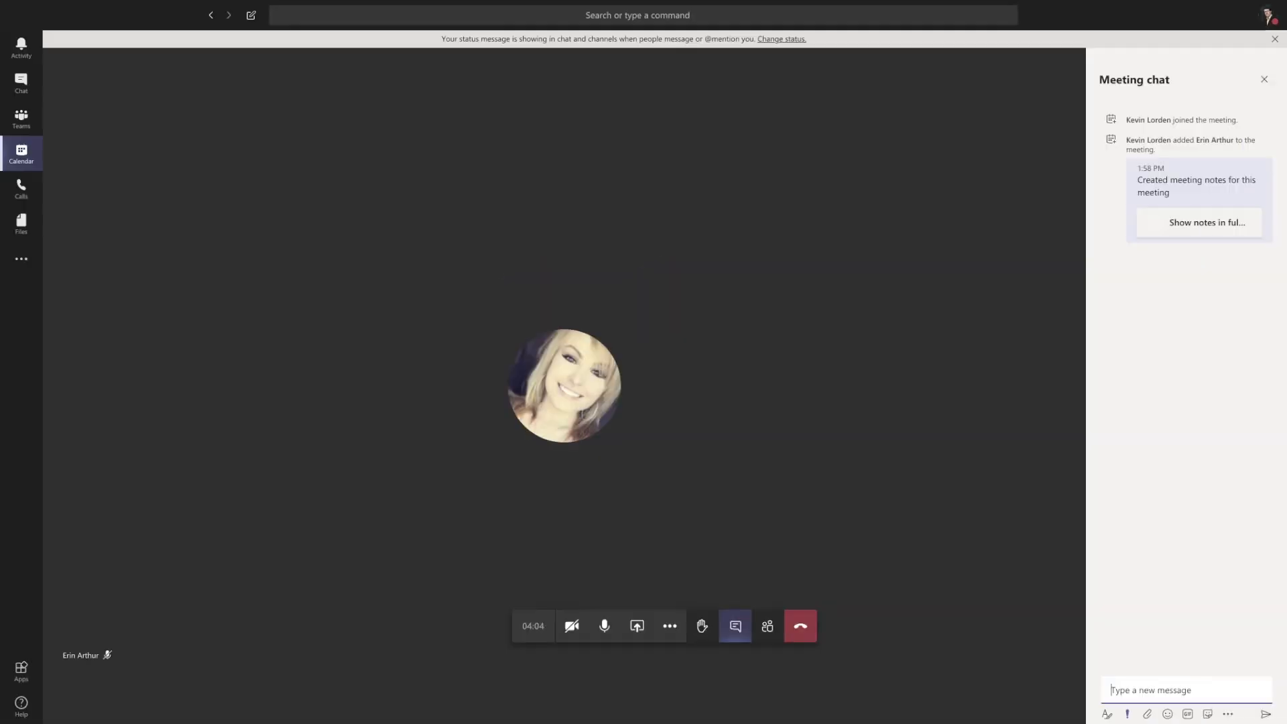
Ask the participant in the meeting chat whether they understood the problem, and send a Congratulations! GIF.
type("E")
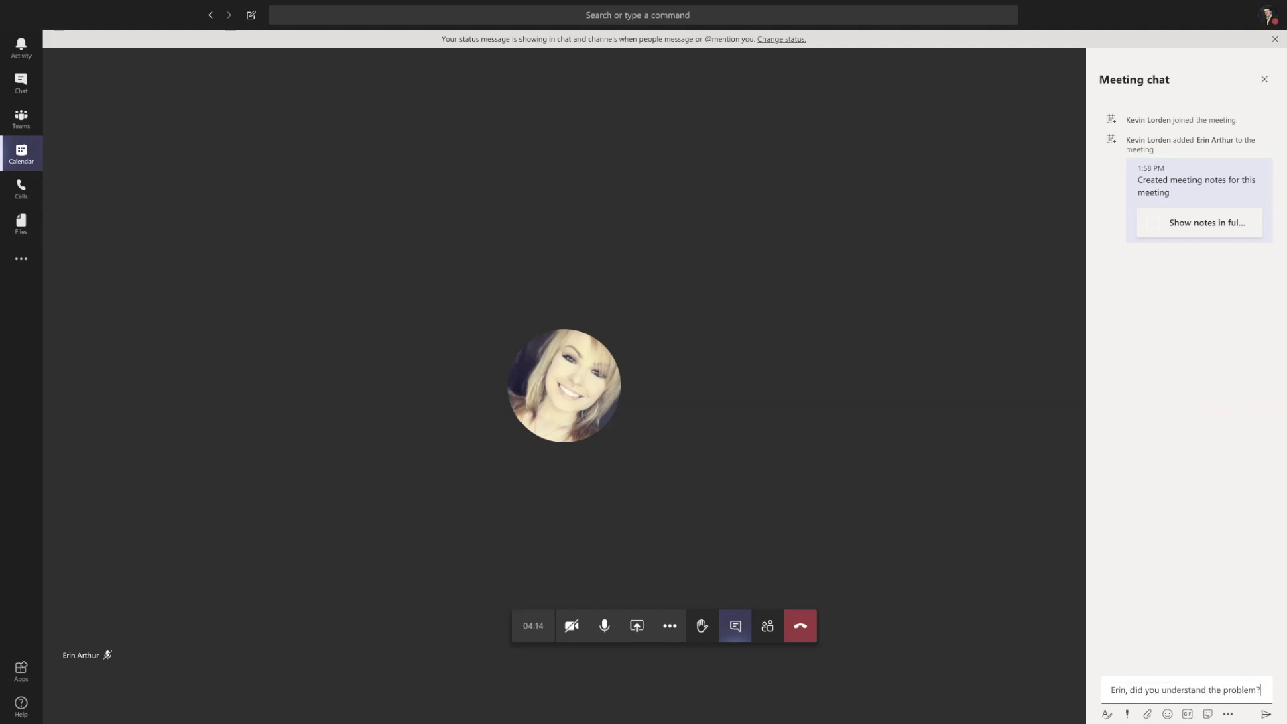
key("Return")
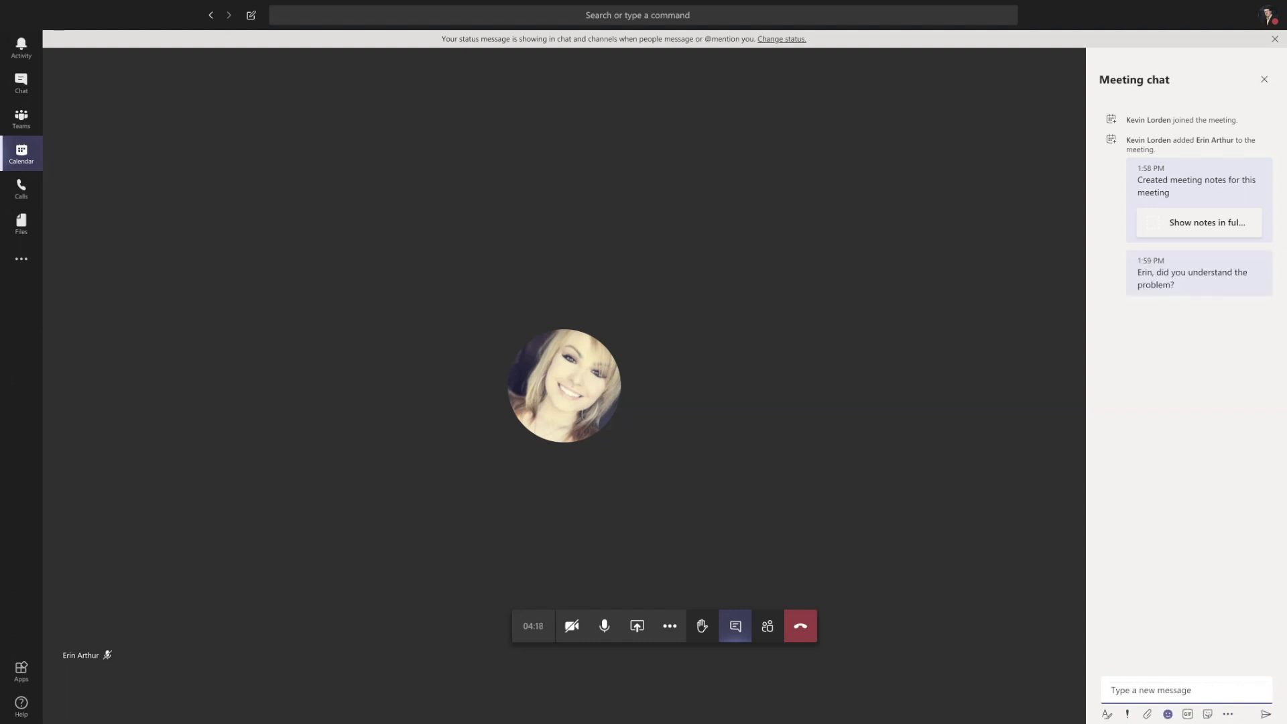
left_click(1188, 714)
left_click(1075, 530)
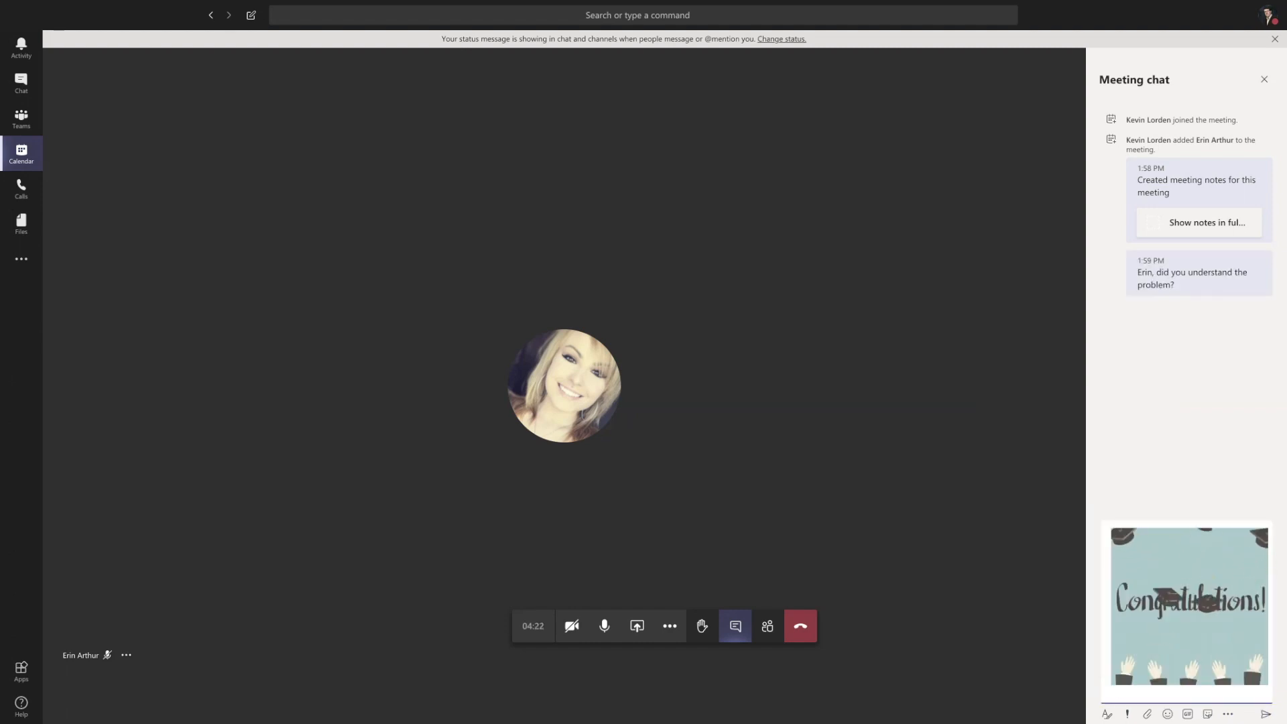
key("Return")
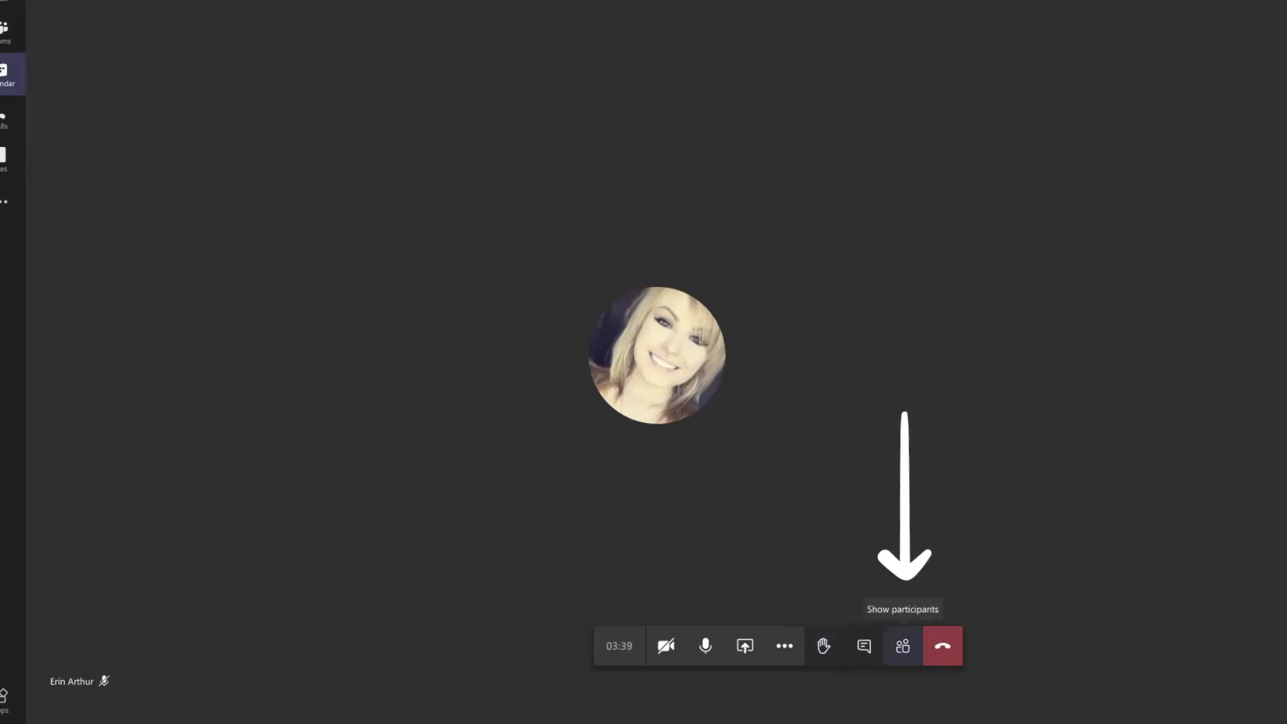
Show the meeting's participants and make the attendee a presenter.
left_click(903, 645)
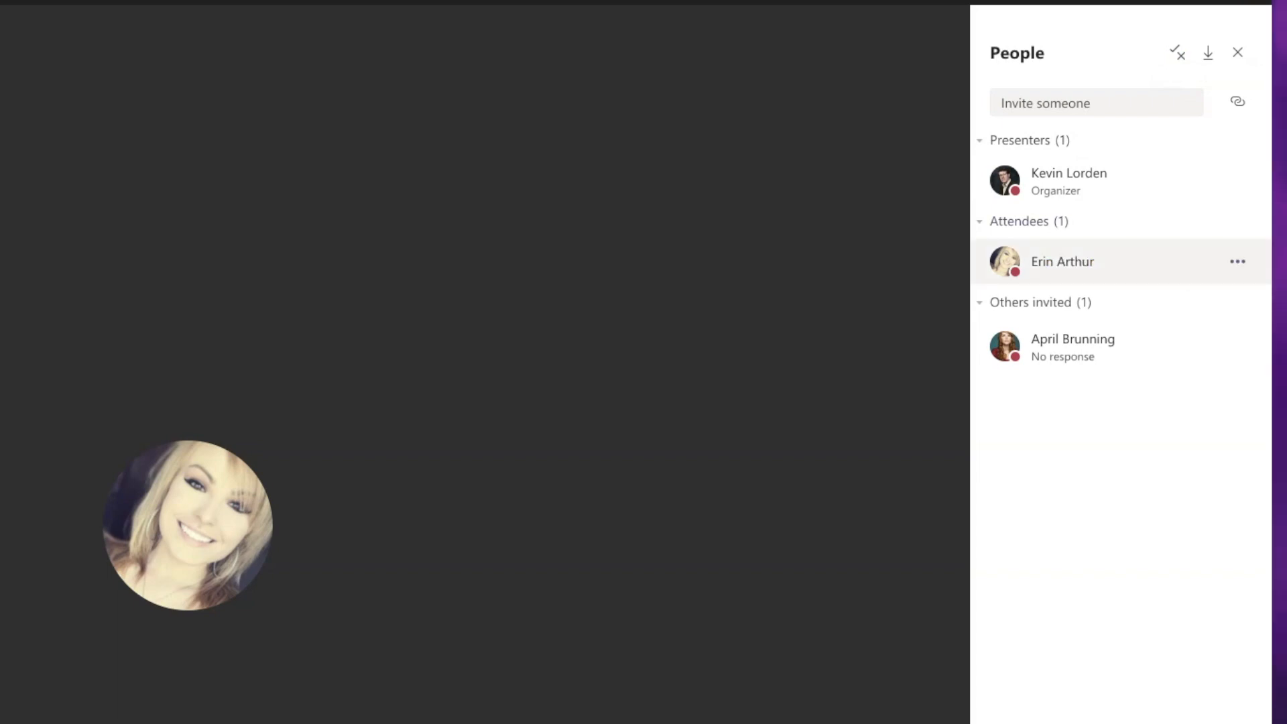
left_click(1238, 262)
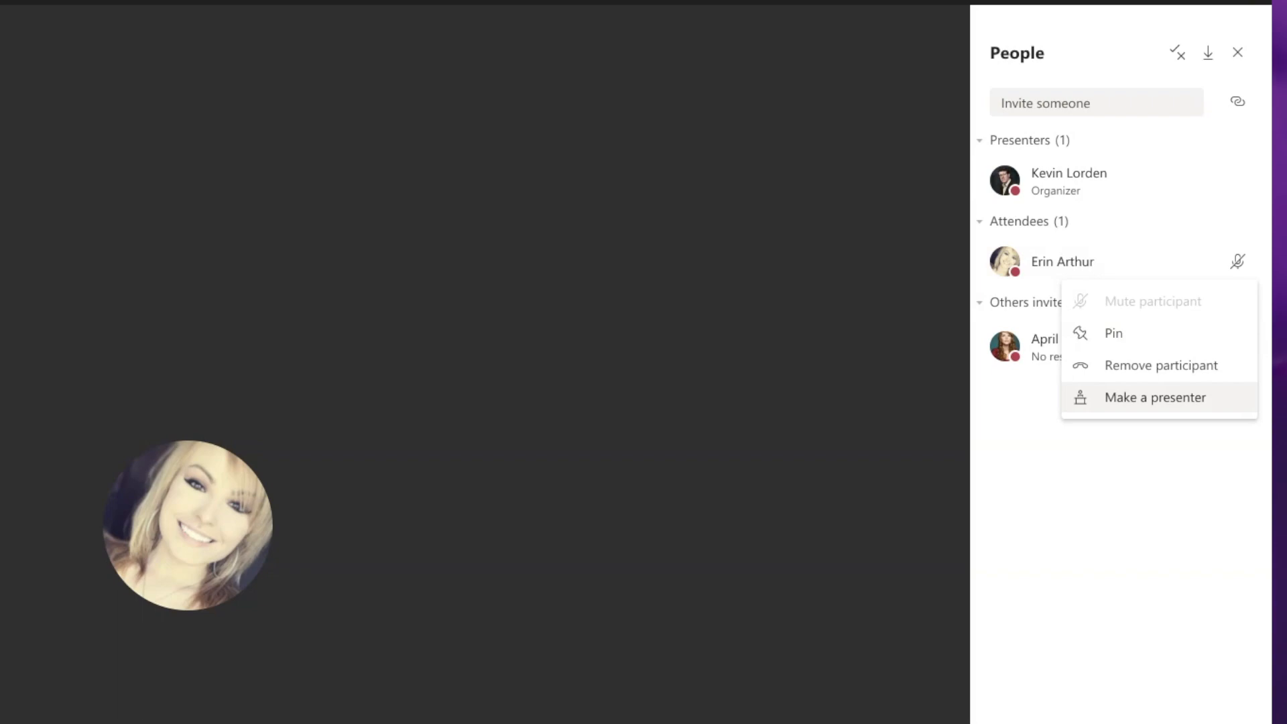
left_click(1156, 397)
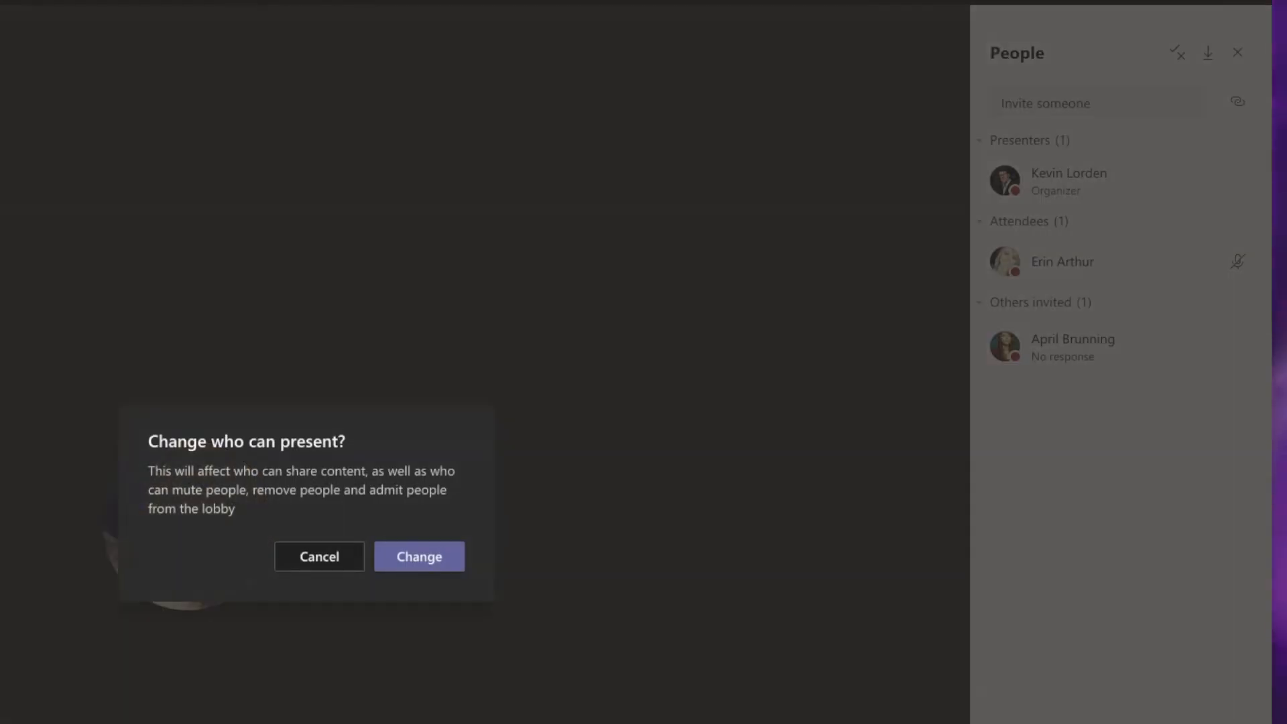
left_click(419, 557)
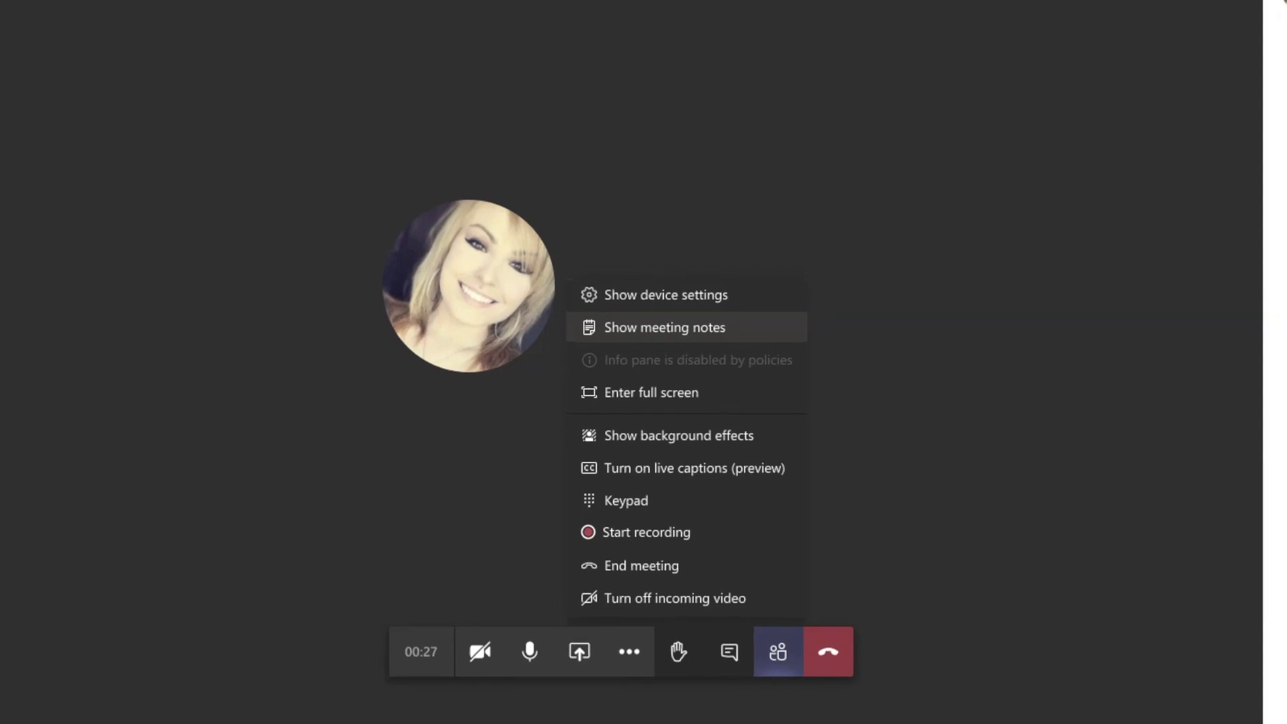
Show the meeting notes beside the call, and open the list of further meeting actions.
left_click(651, 285)
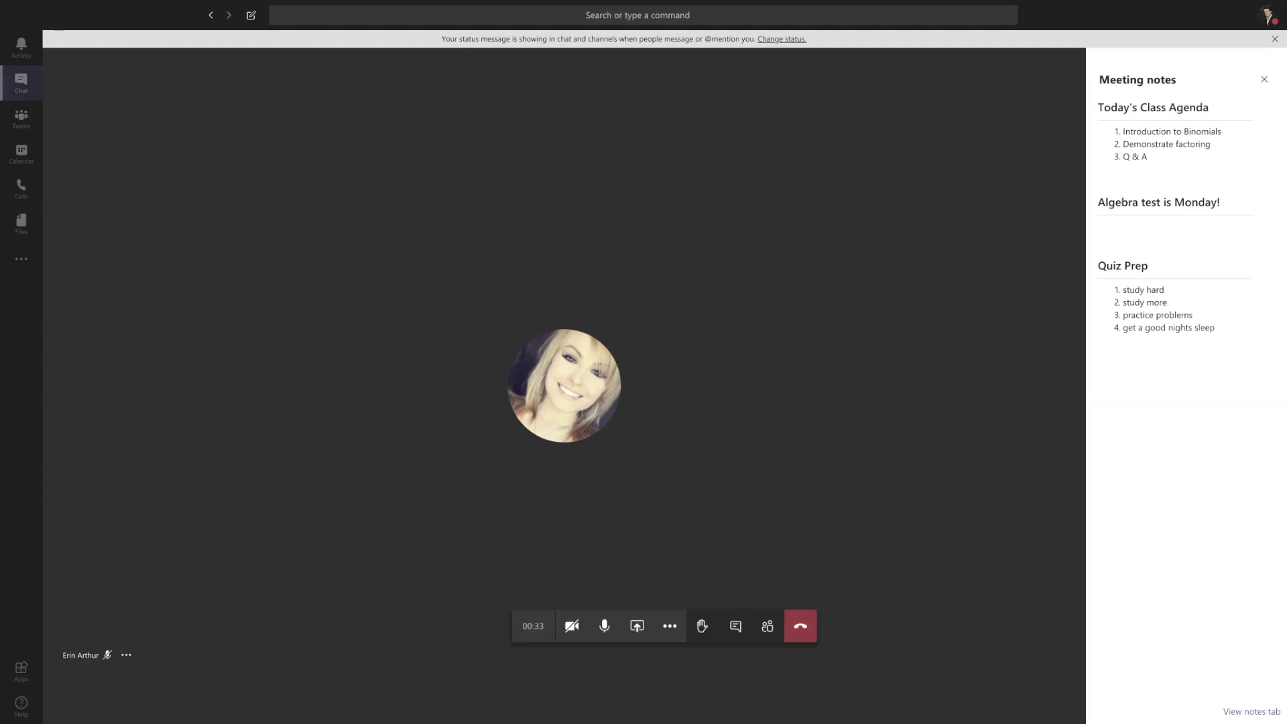
left_click(669, 626)
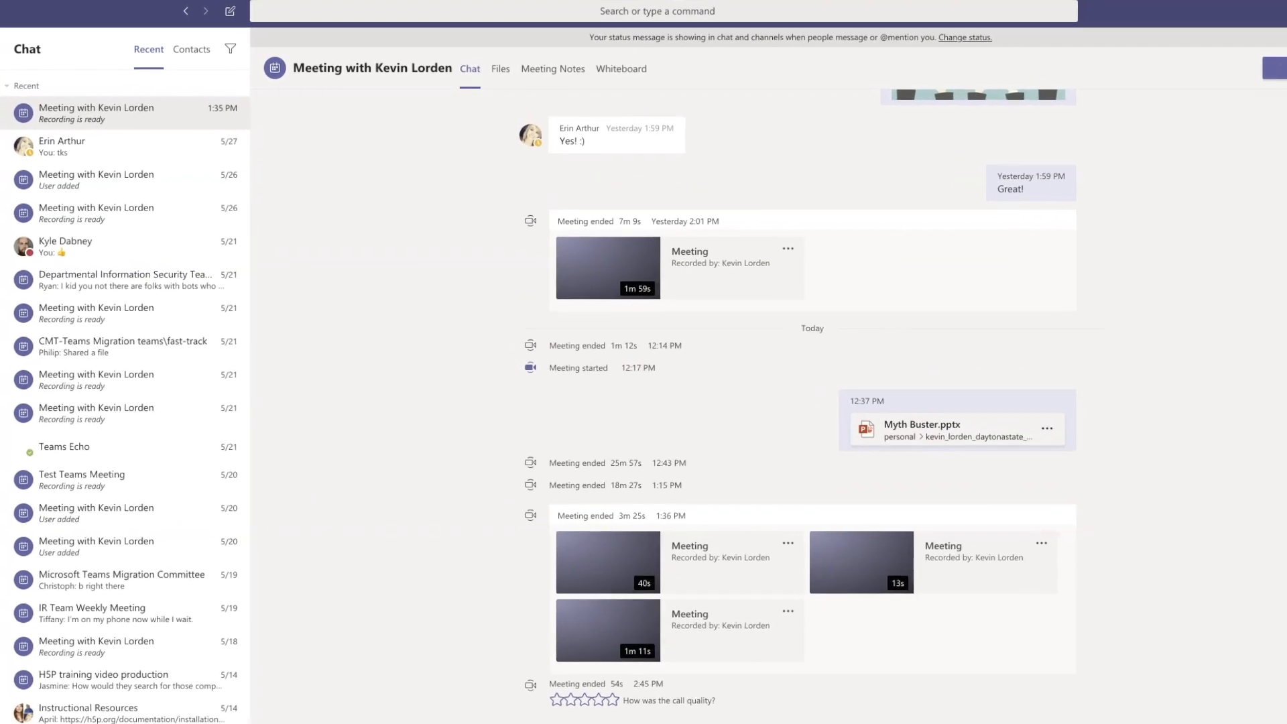
Review the shared files, meeting notes and whiteboard kept in the chat of the ended meeting.
left_click(500, 69)
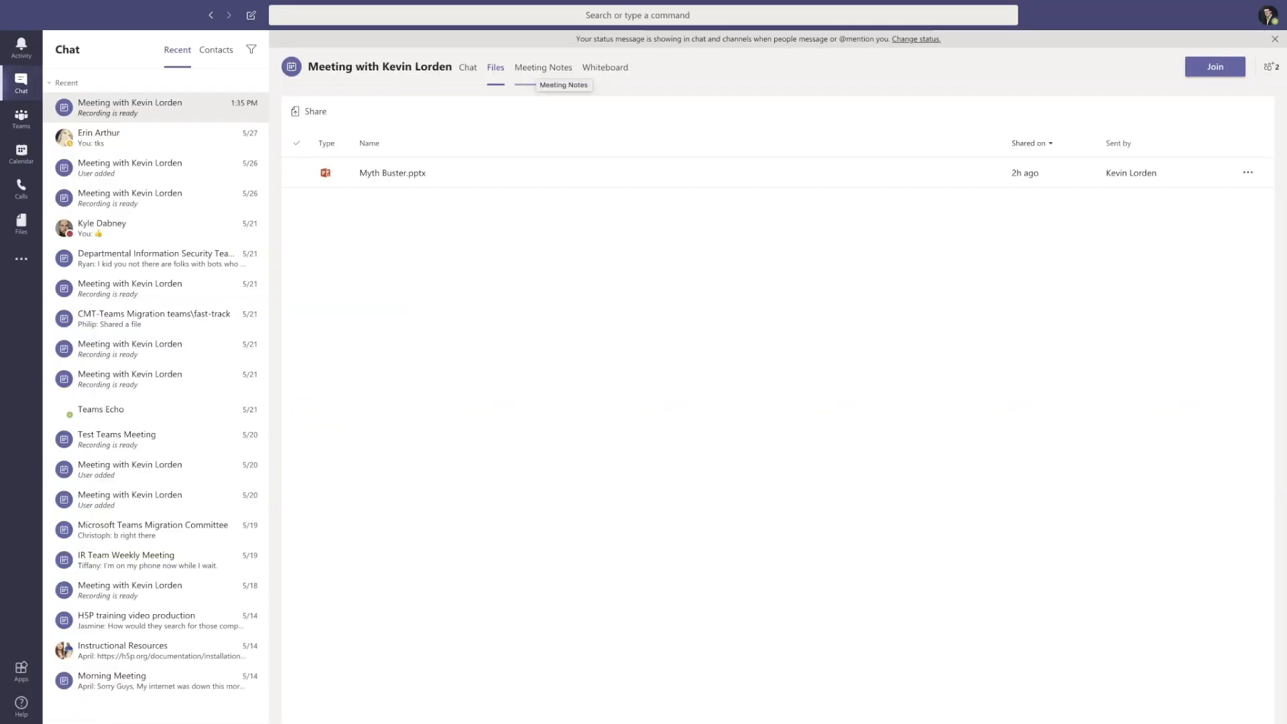
left_click(543, 67)
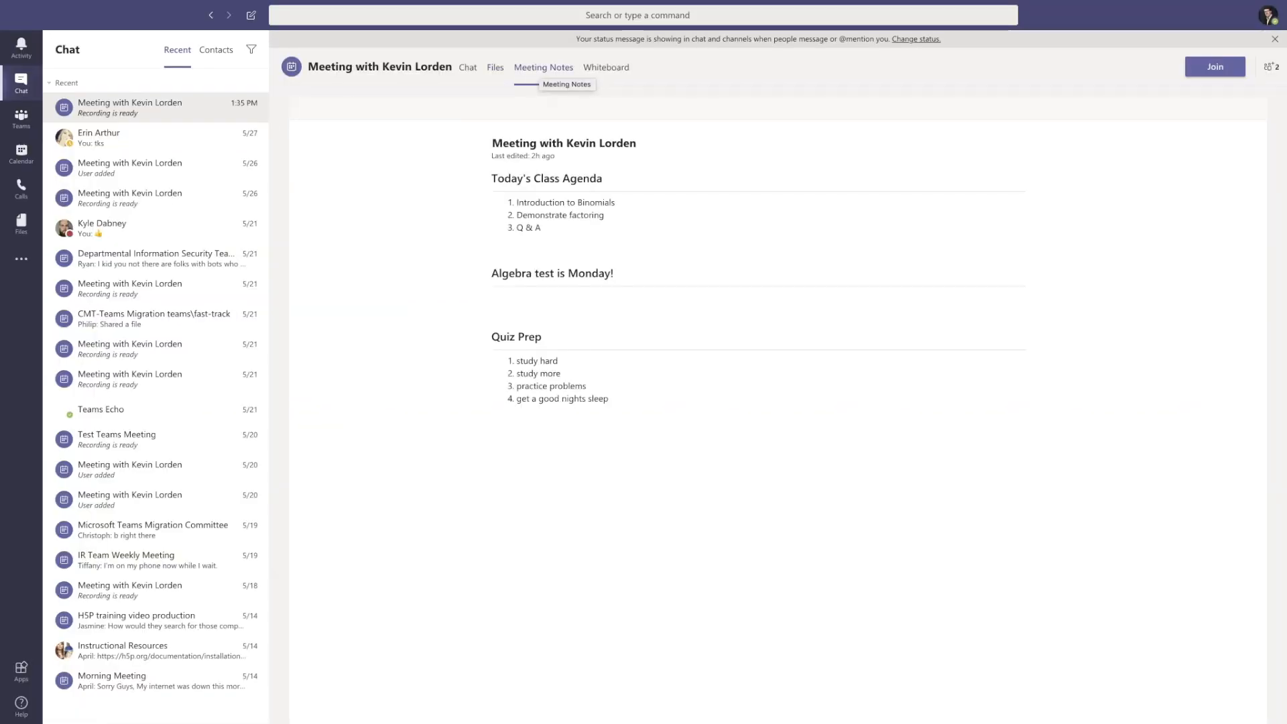
left_click(605, 67)
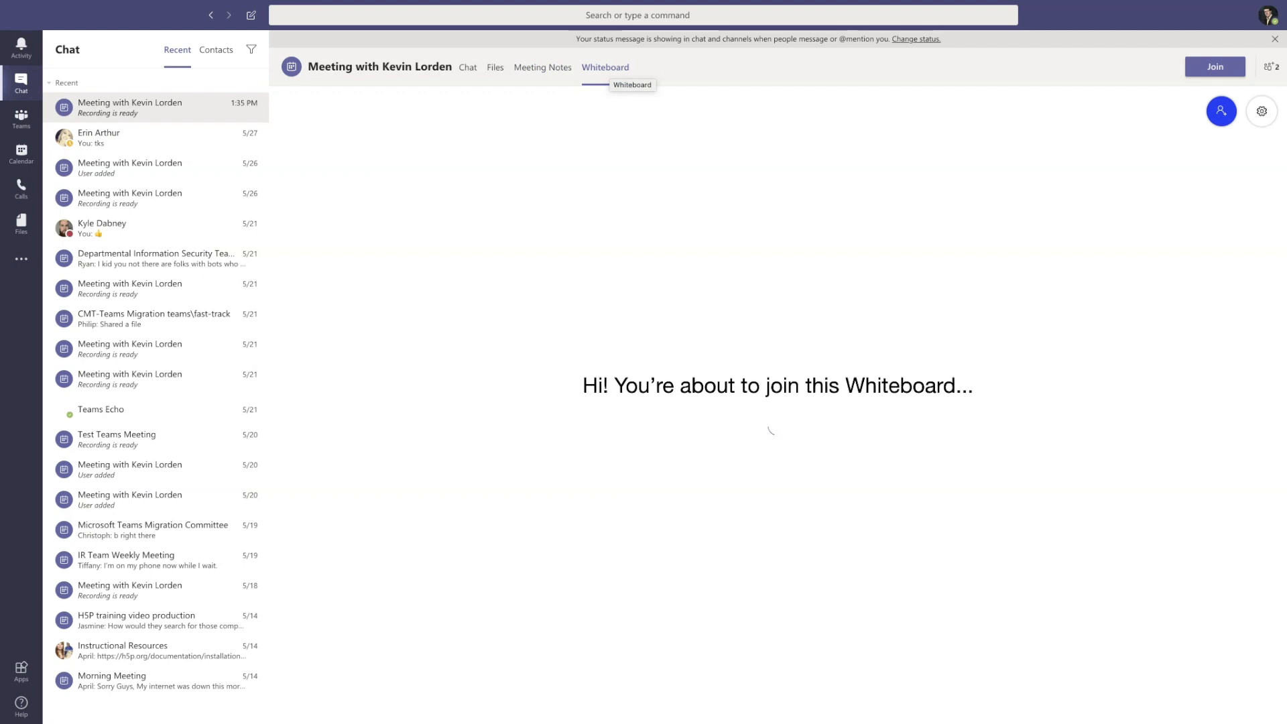